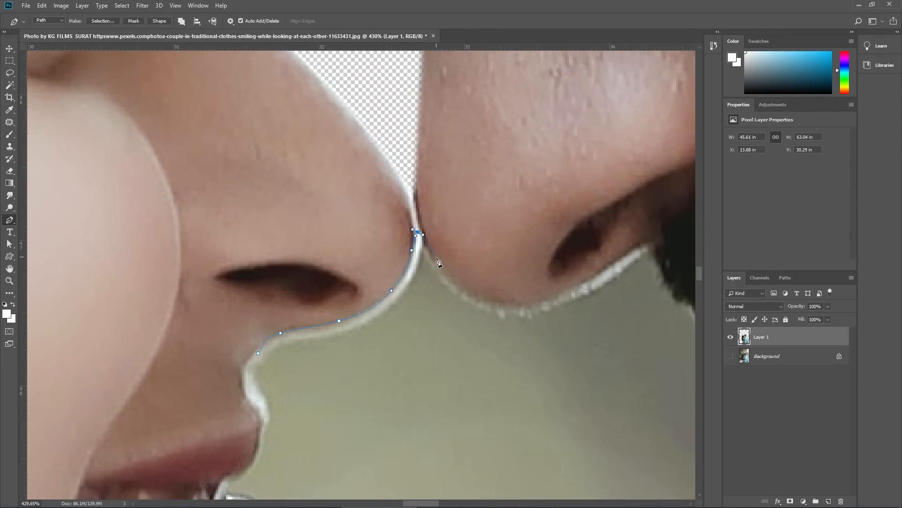
# Continue the Pen path along the underside of the man's nose, his moustache, lips and the front of his beard
pyautogui.moveTo(607, 264); pyautogui.dragTo(637, 248)
pyautogui.click(648, 242)
pyautogui.moveTo(672, 283); pyautogui.dragTo(253, 167)
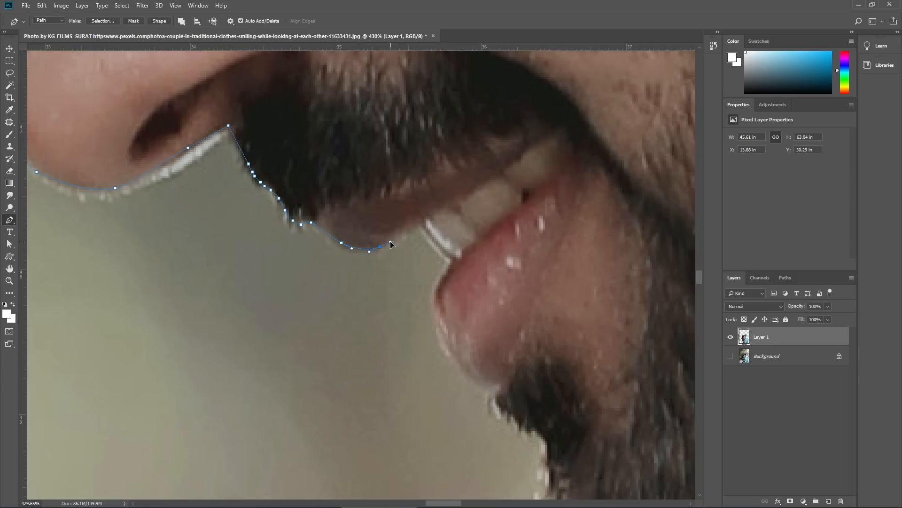
pyautogui.moveTo(437, 307); pyautogui.dragTo(438, 312)
pyautogui.click(469, 379)
pyautogui.click(498, 404)
pyautogui.moveTo(503, 456); pyautogui.dragTo(410, 230)
pyautogui.click(449, 237)
pyautogui.click(470, 322)
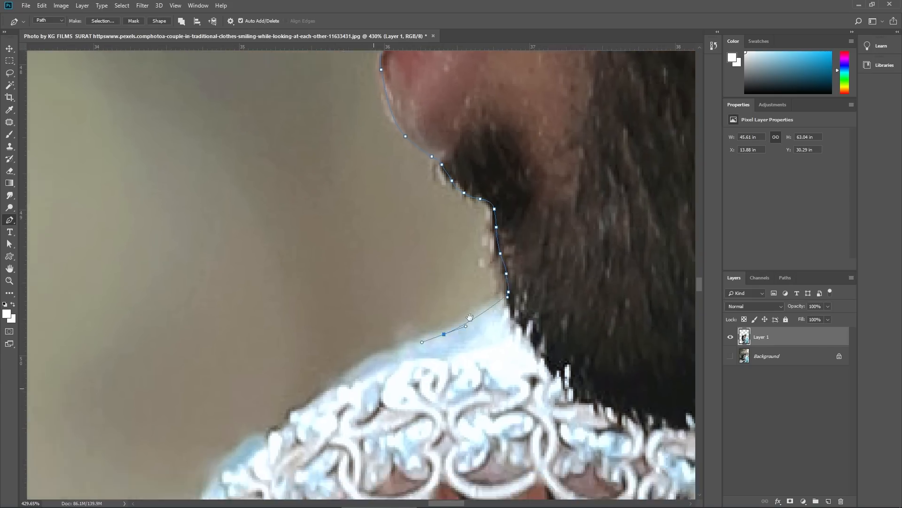
# Extend the Pen path along the beaded bracelet and the upper edge of the woman's teal sleeve to her hair
pyautogui.moveTo(245, 400); pyautogui.dragTo(555, 243)
pyautogui.moveTo(306, 338); pyautogui.dragTo(493, 212)
pyautogui.moveTo(467, 215); pyautogui.dragTo(395, 257)
pyautogui.moveTo(451, 127); pyautogui.dragTo(272, 280)
# Trace the woman's jaw, chin and lips with the Pen path to finish outlining the background gap between the faces
pyautogui.moveTo(270, 274); pyautogui.dragTo(291, 262)
pyautogui.moveTo(361, 223); pyautogui.dragTo(384, 195)
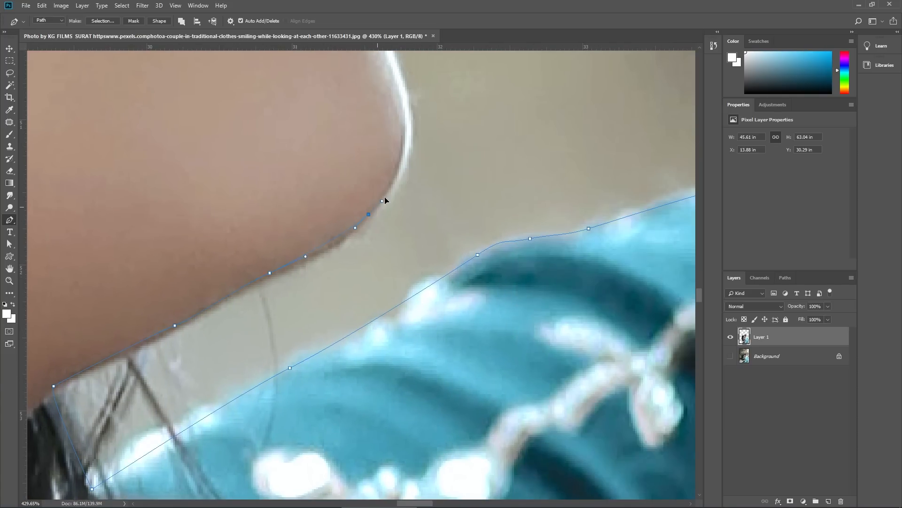
pyautogui.moveTo(383, 141); pyautogui.dragTo(411, 380)
pyautogui.moveTo(411, 290); pyautogui.dragTo(395, 232)
pyautogui.moveTo(406, 172); pyautogui.dragTo(400, 366)
pyautogui.moveTo(401, 363); pyautogui.dragTo(403, 356)
pyautogui.moveTo(425, 309); pyautogui.dragTo(426, 295)
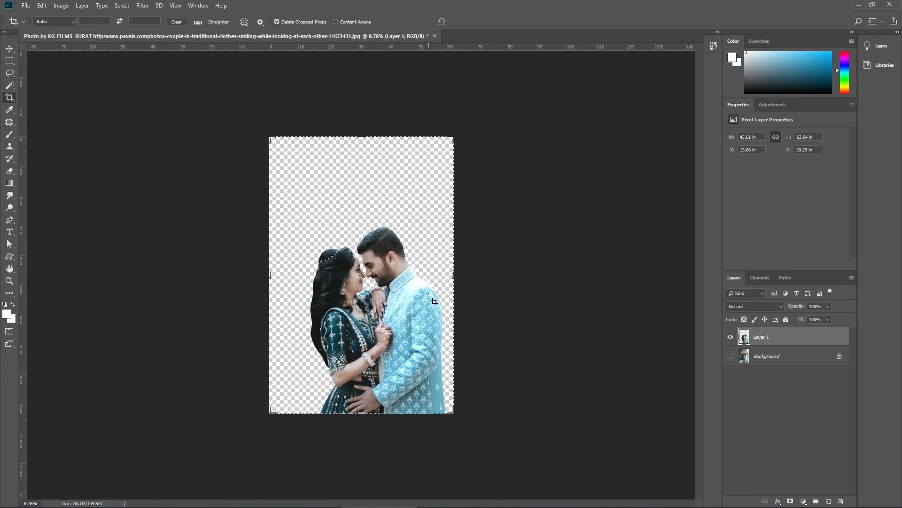
# Extend the canvas with the Crop tool beyond the photo's sides and top to make it roughly square around the couple
pyautogui.moveTo(452, 276); pyautogui.dragTo(491, 268)
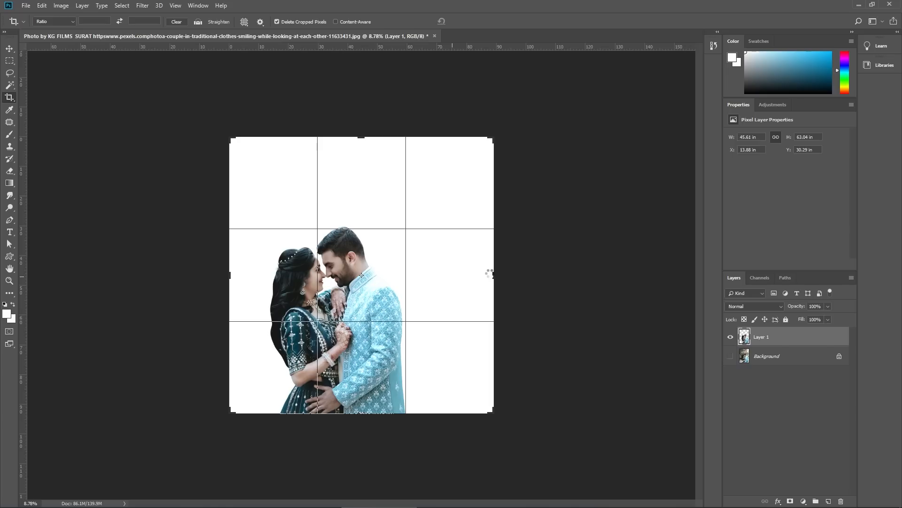
pyautogui.moveTo(358, 125); pyautogui.dragTo(361, 124)
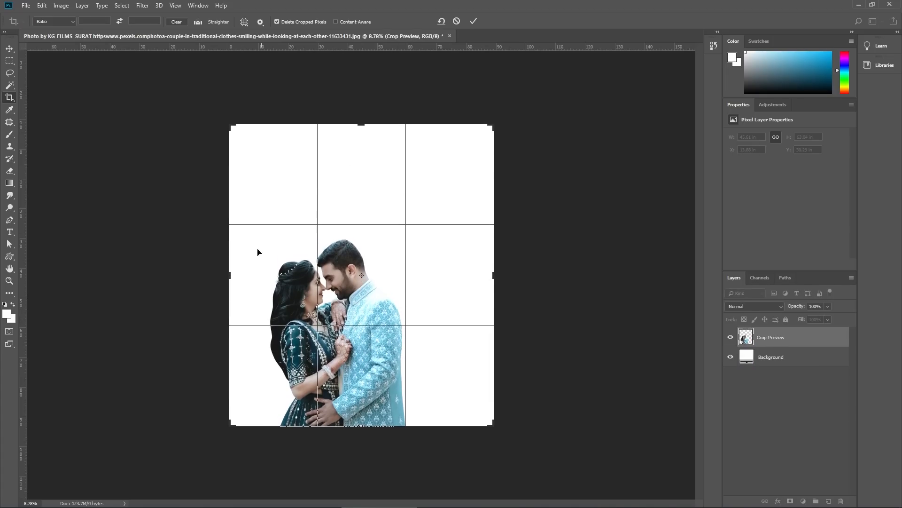
pyautogui.moveTo(229, 274); pyautogui.dragTo(209, 274)
pyautogui.press('Return')
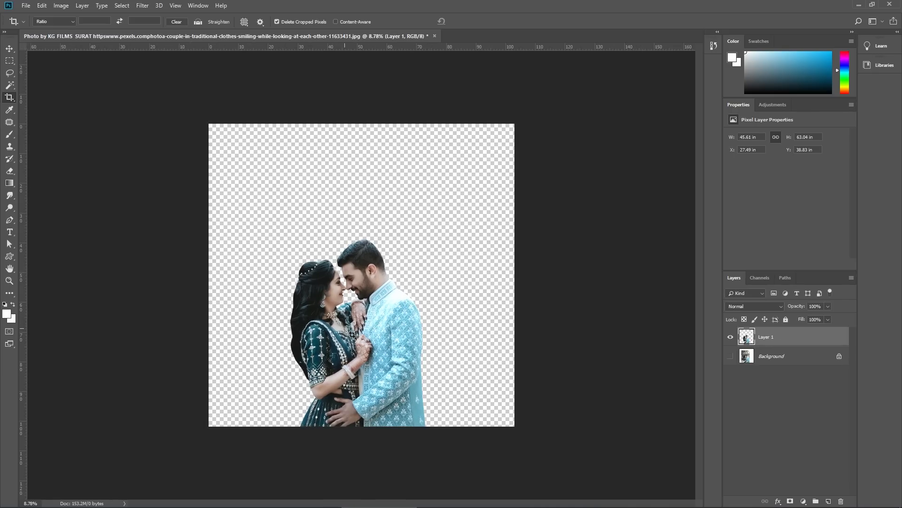
pyautogui.press('b')
pyautogui.moveTo(358, 383)
pyautogui.mouseDown()
pyautogui.moveTo(366, 395)
pyautogui.moveTo(317, 303)
pyautogui.mouseUp()
pyautogui.moveTo(317, 303); pyautogui.dragTo(332, 325)
pyautogui.moveTo(381, 353); pyautogui.dragTo(358, 331)
pyautogui.press('v')
pyautogui.moveTo(360, 299); pyautogui.dragTo(362, 298)
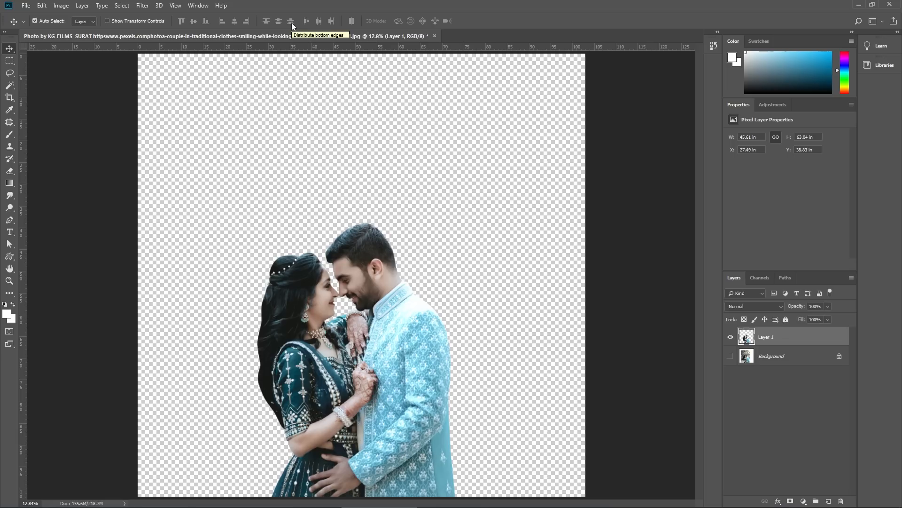
# Show the Background layer and turn it white with Hue/Saturation, setting Lightness to +100
pyautogui.click(753, 361)
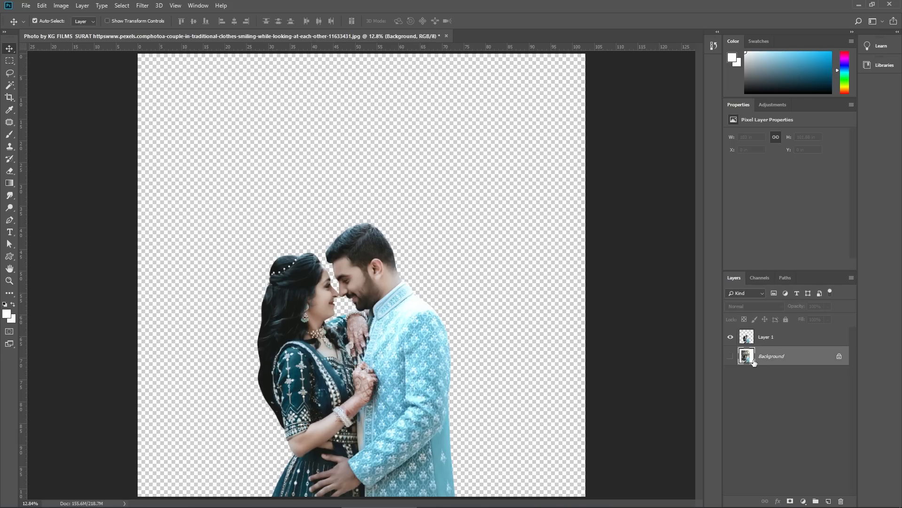
pyautogui.click(731, 356)
pyautogui.hotkey('ctrl', 'u')
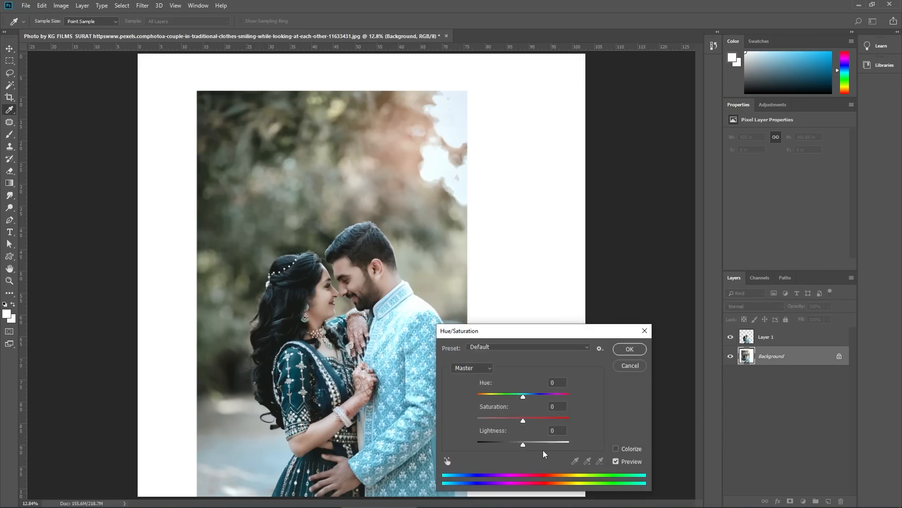
pyautogui.moveTo(543, 444); pyautogui.dragTo(596, 446)
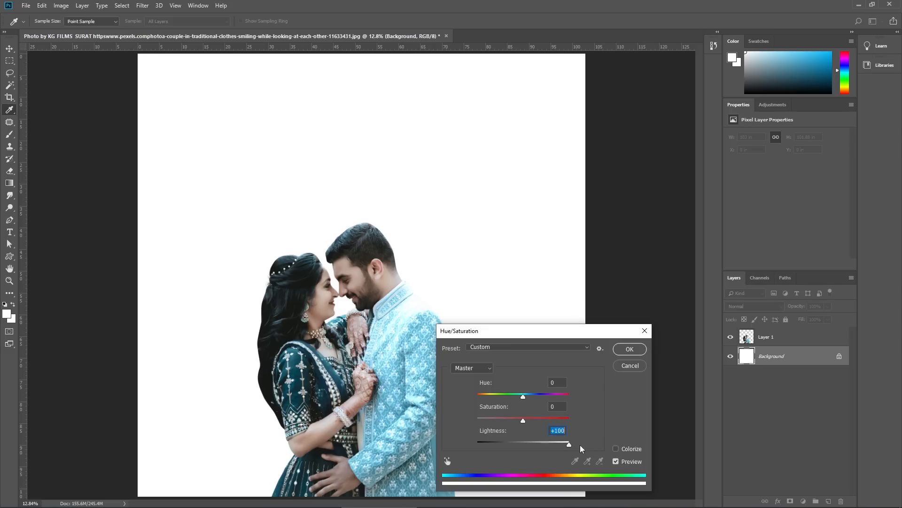
pyautogui.moveTo(581, 445)
pyautogui.mouseDown()
pyautogui.moveTo(555, 443)
pyautogui.moveTo(577, 442)
pyautogui.mouseUp()
pyautogui.click(628, 348)
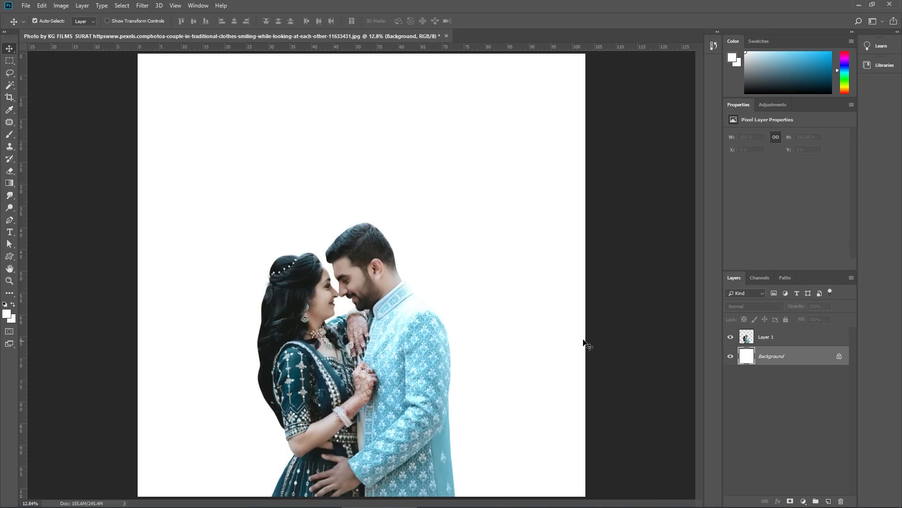
# Enlarge the couple on Layer 1 with Free Transform to about 159%, nearly filling the canvas height
pyautogui.click(413, 340)
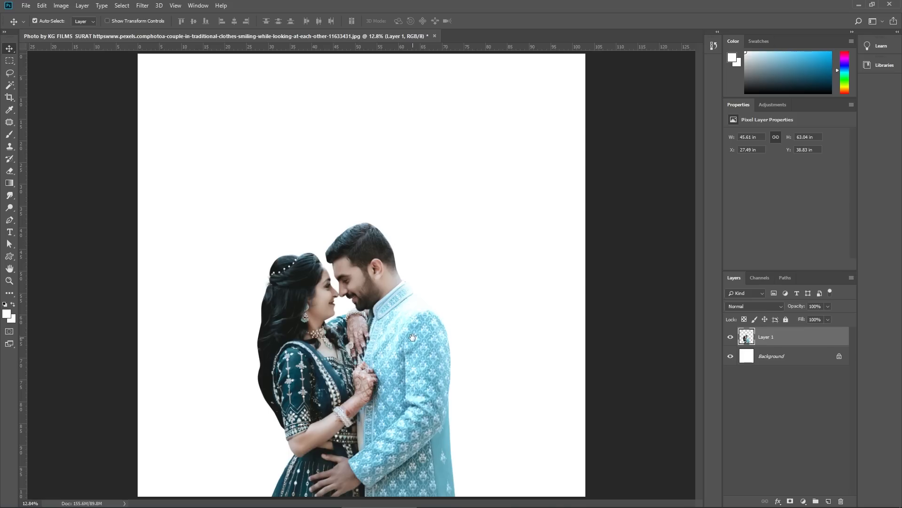
pyautogui.scroll(-5, 413, 338)
pyautogui.hotkey('ctrl', 't')
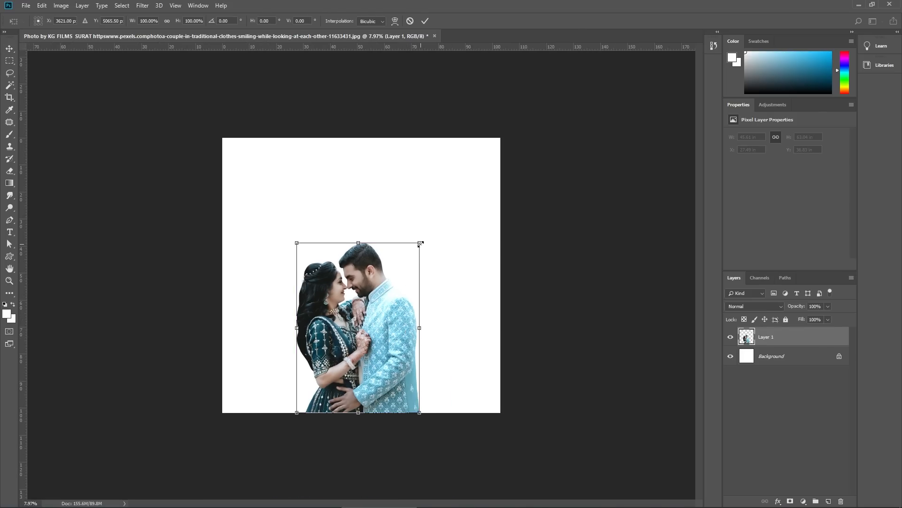
pyautogui.moveTo(420, 244); pyautogui.dragTo(466, 177)
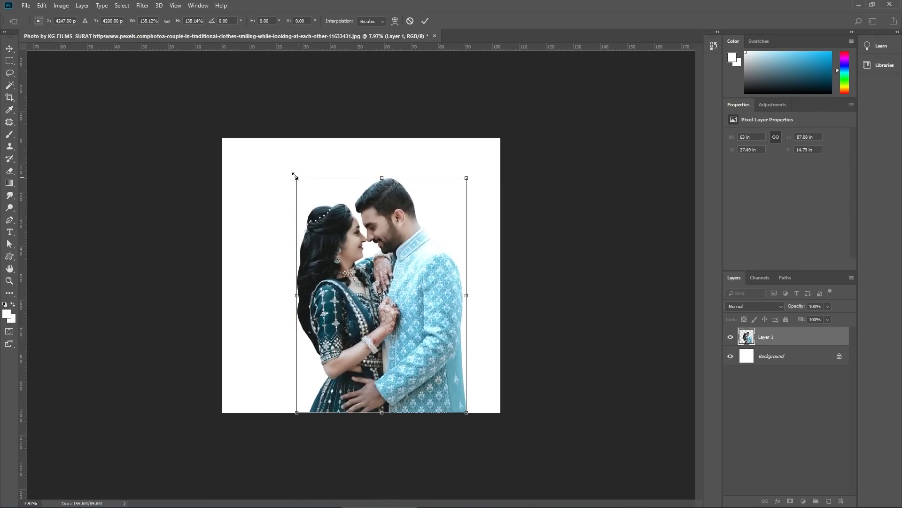
pyautogui.moveTo(294, 175); pyautogui.dragTo(260, 152)
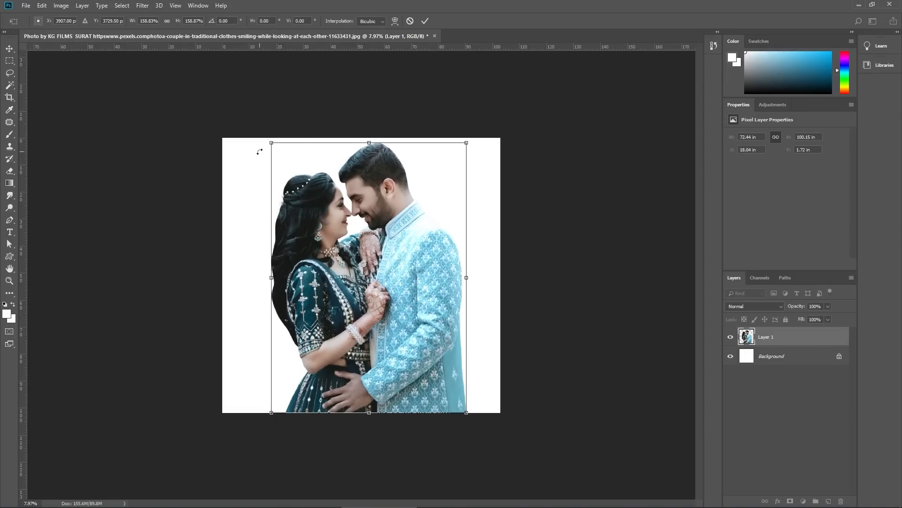
# Nudge the enlarged couple slightly to the left to centre it on the canvas and apply the transform
pyautogui.press('Left')
pyautogui.press('Left')
pyautogui.press('Left')
pyautogui.press('Left')
pyautogui.press('Left')
pyautogui.press('Left')
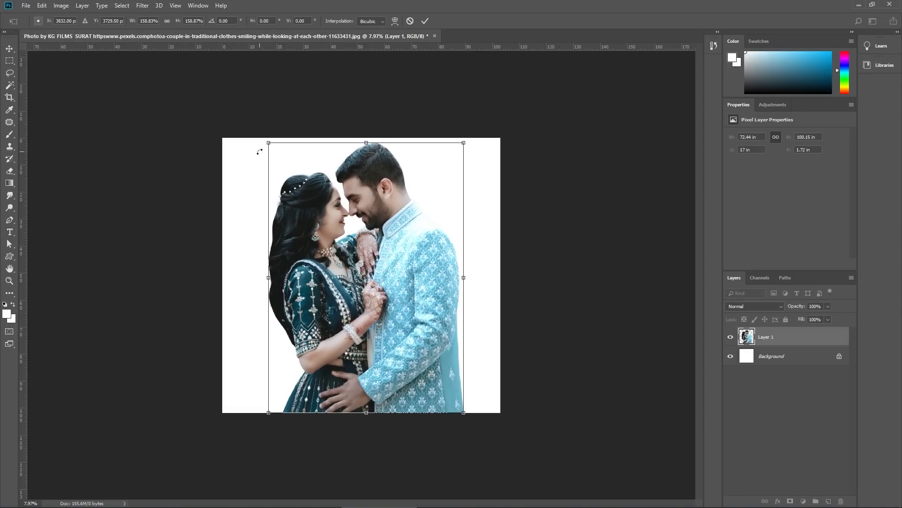
pyautogui.press('Right')
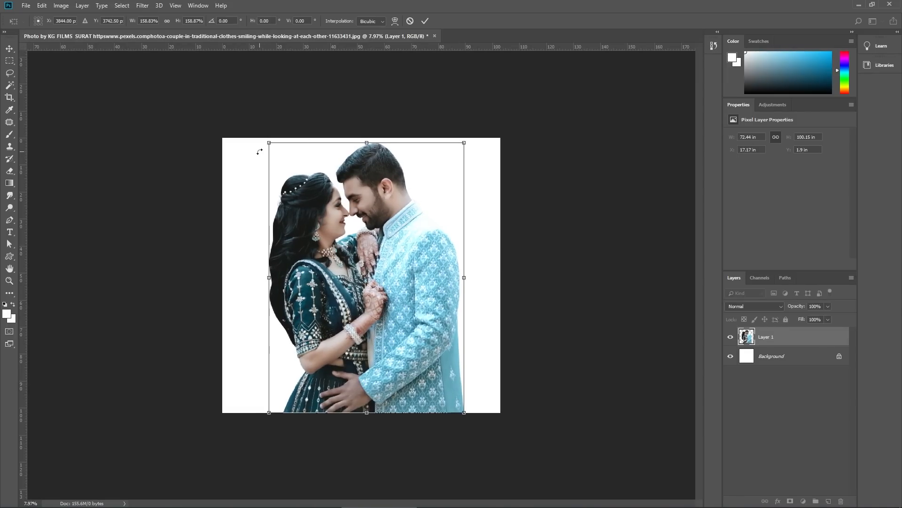
pyautogui.press('Down')
pyautogui.press('Return')
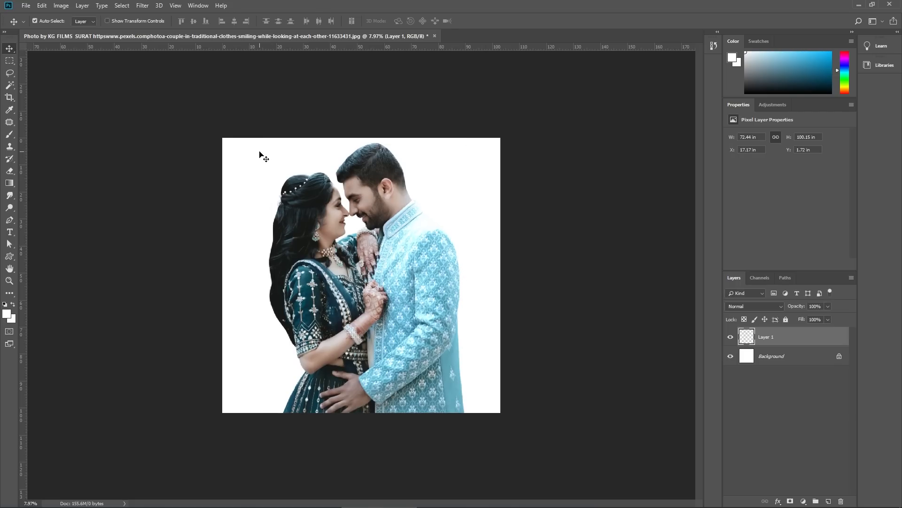
# Compare the cutout with the Background layer hidden and shown, and examine the couple's hair and face edges up close
pyautogui.click(731, 356)
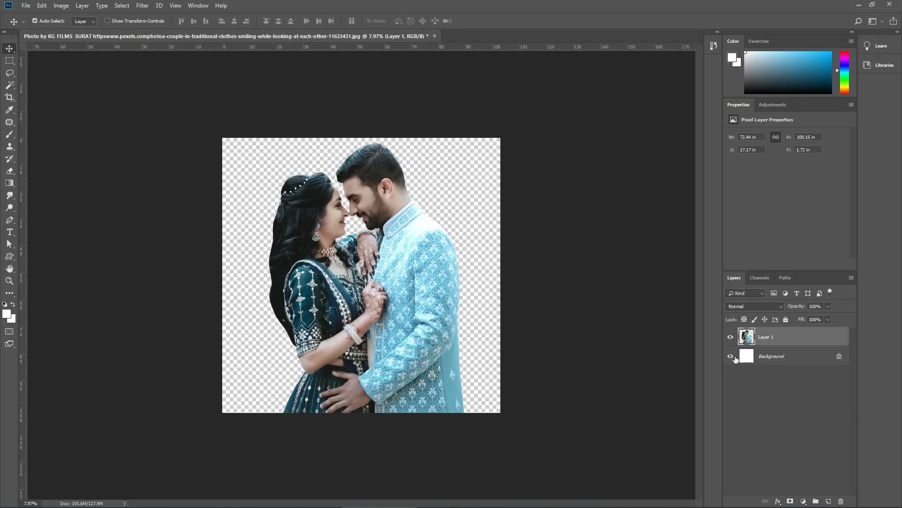
pyautogui.click(731, 356)
pyautogui.moveTo(371, 183); pyautogui.dragTo(403, 155)
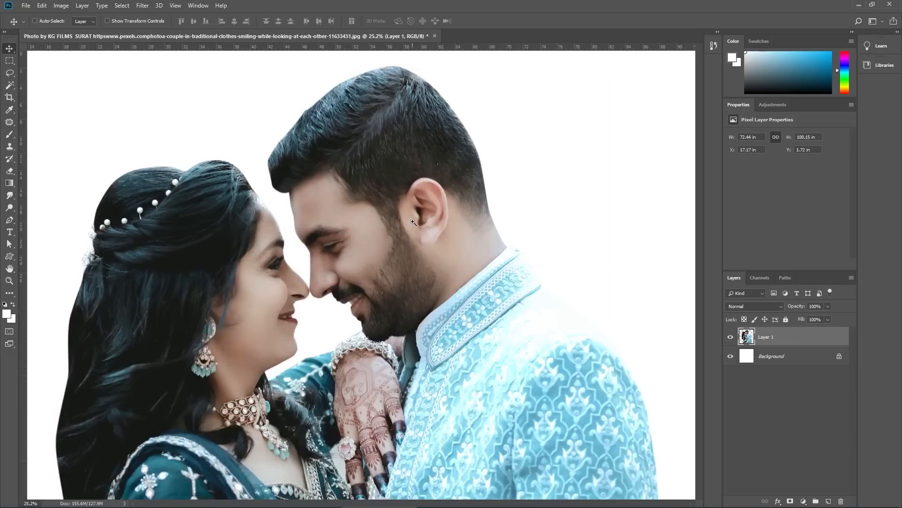
pyautogui.keyDown('ctrl'); pyautogui.keyDown('alt'); pyautogui.click(403, 155); pyautogui.keyUp('alt'); pyautogui.keyUp('ctrl')
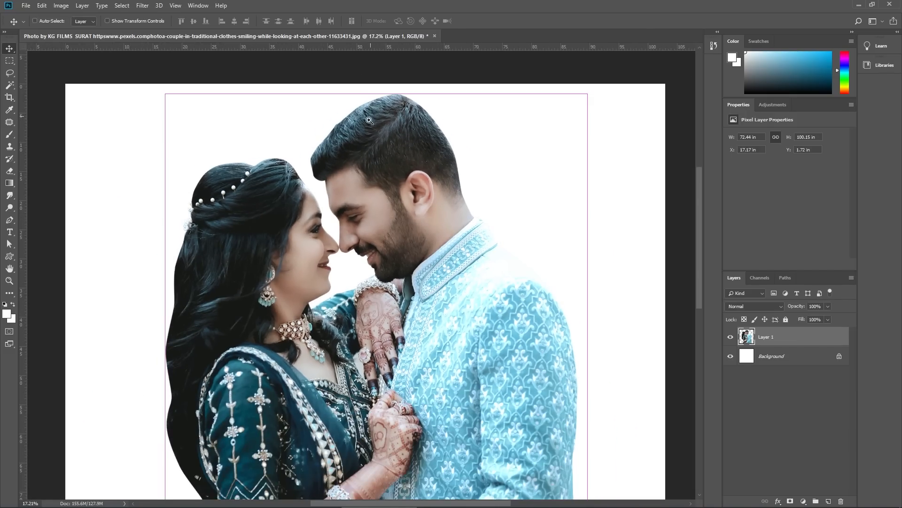
pyautogui.moveTo(416, 161); pyautogui.dragTo(356, 156)
pyautogui.moveTo(356, 91); pyautogui.dragTo(401, 148)
pyautogui.keyDown('ctrl'); pyautogui.click(368, 121); pyautogui.keyUp('ctrl')
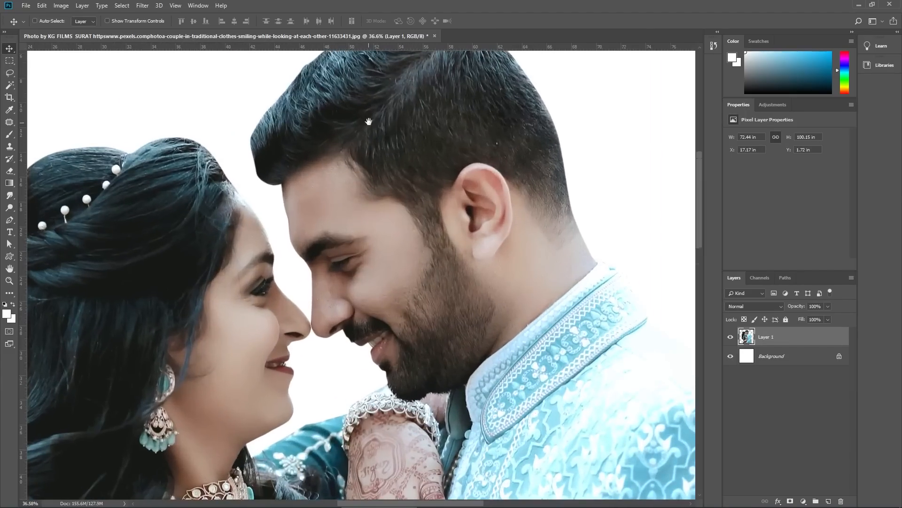
pyautogui.moveTo(368, 121); pyautogui.dragTo(341, 273)
pyautogui.keyDown('ctrl'); pyautogui.click(343, 151); pyautogui.keyUp('ctrl')
pyautogui.keyDown('ctrl'); pyautogui.click(320, 262); pyautogui.keyUp('ctrl')
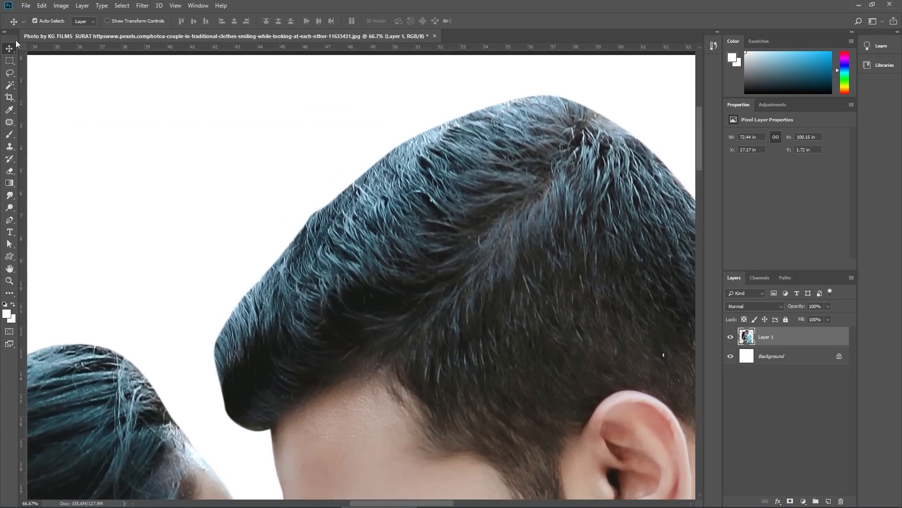
# Smudge the front edge of the man's hair outward at 70% strength with a brush size of 30 to soften the cutout
pyautogui.click(12, 198)
pyautogui.moveTo(287, 313); pyautogui.dragTo(285, 311)
pyautogui.keyDown('ctrl'); pyautogui.click(284, 315); pyautogui.keyUp('ctrl')
pyautogui.moveTo(226, 342); pyautogui.dragTo(243, 279)
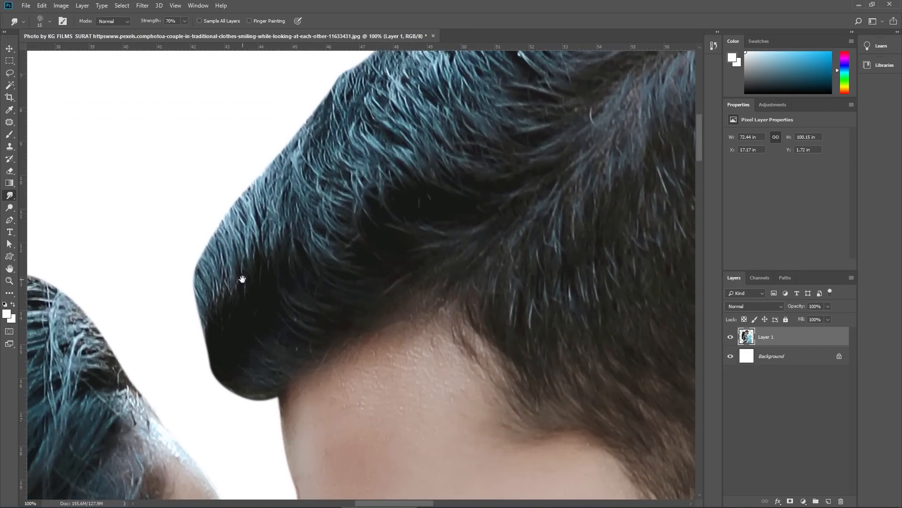
pyautogui.keyDown('ctrl'); pyautogui.click(282, 390); pyautogui.keyUp('ctrl')
pyautogui.moveTo(281, 390); pyautogui.dragTo(312, 303)
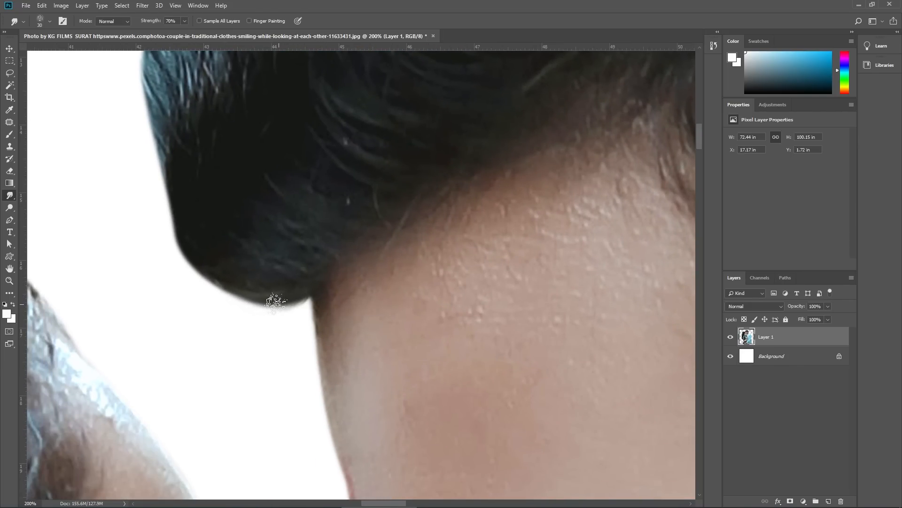
pyautogui.moveTo(163, 192)
pyautogui.mouseDown()
pyautogui.moveTo(198, 304)
pyautogui.moveTo(177, 219)
pyautogui.mouseUp()
pyautogui.moveTo(185, 88); pyautogui.dragTo(178, 272)
pyautogui.moveTo(166, 311)
pyautogui.mouseDown()
pyautogui.moveTo(211, 272)
pyautogui.moveTo(181, 297)
pyautogui.mouseUp()
pyautogui.moveTo(182, 296)
pyautogui.mouseDown()
pyautogui.moveTo(252, 218)
pyautogui.moveTo(180, 338)
pyautogui.mouseUp()
pyautogui.moveTo(217, 300)
pyautogui.mouseDown()
pyautogui.moveTo(294, 171)
pyautogui.moveTo(265, 196)
pyautogui.mouseUp()
# Smudge the top edge of the man's hair outward along the crown to soften the hard outline
pyautogui.moveTo(221, 277)
pyautogui.mouseDown()
pyautogui.moveTo(286, 197)
pyautogui.moveTo(403, 92)
pyautogui.mouseUp()
pyautogui.moveTo(413, 135); pyautogui.dragTo(340, 262)
pyautogui.moveTo(332, 222); pyautogui.dragTo(399, 152)
pyautogui.moveTo(410, 142)
pyautogui.mouseDown()
pyautogui.moveTo(322, 207)
pyautogui.moveTo(465, 112)
pyautogui.mouseUp()
pyautogui.moveTo(467, 107)
pyautogui.mouseDown()
pyautogui.moveTo(173, 270)
pyautogui.moveTo(421, 179)
pyautogui.moveTo(658, 179)
pyautogui.mouseUp()
pyautogui.moveTo(647, 187)
pyautogui.mouseDown()
pyautogui.moveTo(423, 141)
pyautogui.moveTo(524, 170)
pyautogui.mouseUp()
pyautogui.moveTo(536, 183)
pyautogui.mouseDown()
pyautogui.moveTo(490, 212)
pyautogui.moveTo(517, 207)
pyautogui.mouseUp()
# Smudge the edge of the man's hair down the back of his head with short strokes in the hair direction
pyautogui.moveTo(417, 188); pyautogui.dragTo(498, 241)
pyautogui.moveTo(560, 278)
pyautogui.mouseDown()
pyautogui.moveTo(464, 208)
pyautogui.moveTo(484, 240)
pyautogui.mouseUp()
pyautogui.moveTo(528, 314)
pyautogui.mouseDown()
pyautogui.moveTo(416, 220)
pyautogui.moveTo(439, 240)
pyautogui.mouseUp()
pyautogui.moveTo(531, 387); pyautogui.dragTo(506, 280)
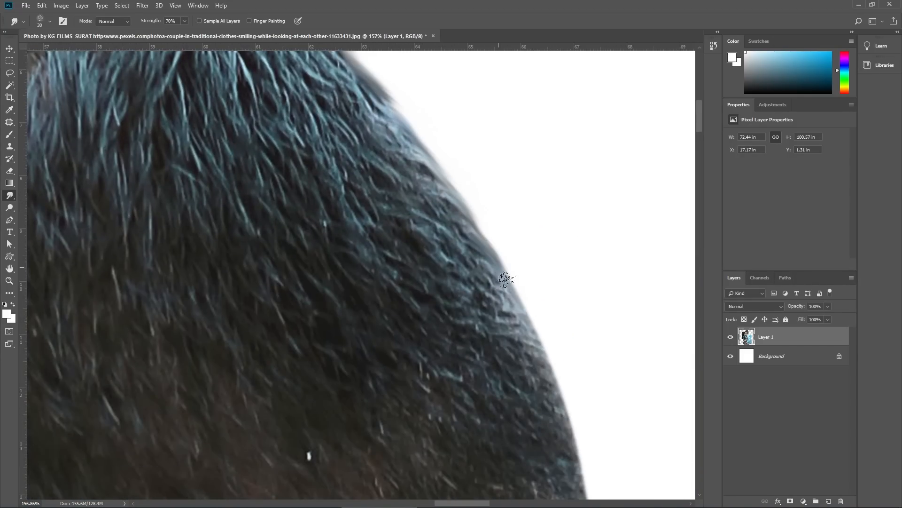
pyautogui.moveTo(559, 460); pyautogui.dragTo(525, 262)
pyautogui.moveTo(553, 315); pyautogui.dragTo(471, 240)
pyautogui.moveTo(459, 183)
pyautogui.mouseDown()
pyautogui.moveTo(439, 176)
pyautogui.moveTo(472, 239)
pyautogui.mouseUp()
pyautogui.moveTo(564, 368); pyautogui.dragTo(512, 319)
pyautogui.moveTo(511, 320)
pyautogui.mouseDown()
pyautogui.moveTo(492, 310)
pyautogui.moveTo(513, 320)
pyautogui.mouseUp()
# Smudge the front edge of the man's beard below the lower lip with a small brush
pyautogui.moveTo(512, 369)
pyautogui.mouseDown()
pyautogui.moveTo(520, 411)
pyautogui.moveTo(350, 191)
pyautogui.mouseUp()
pyautogui.moveTo(350, 192); pyautogui.dragTo(429, 298)
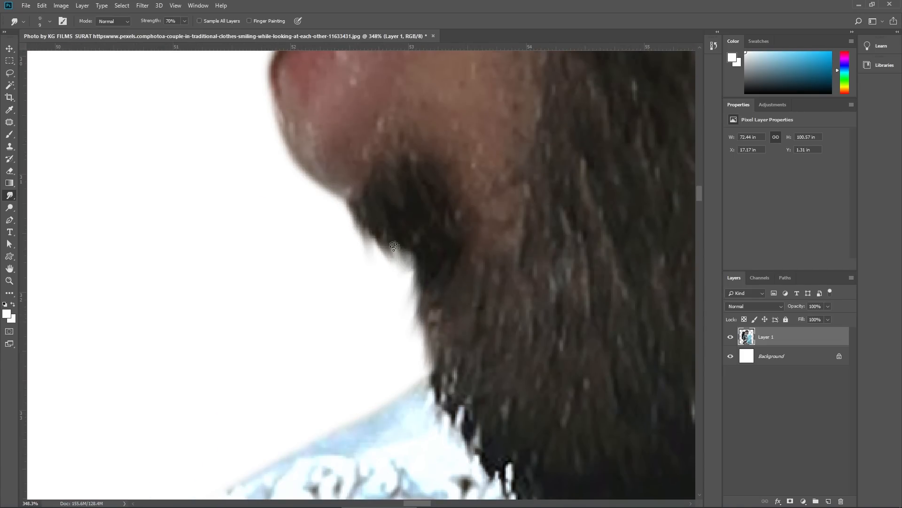
pyautogui.moveTo(393, 246); pyautogui.dragTo(300, 169)
pyautogui.moveTo(300, 169); pyautogui.dragTo(347, 229)
pyautogui.scroll(-4, 513, 277)
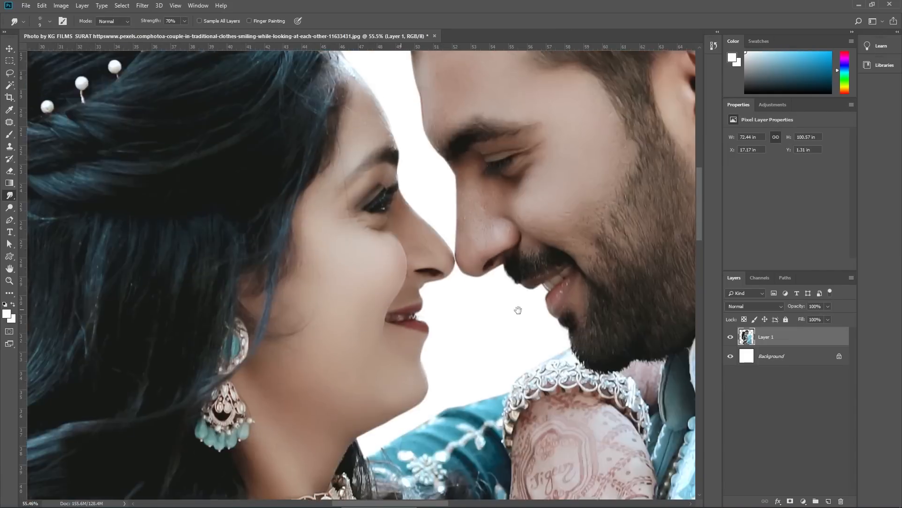
# Enlarge the Smudge brush to 40 and soften the front edge of the woman's hair from forehead to crown
pyautogui.scroll(3, 487, 298)
pyautogui.scroll(1, 485, 305)
pyautogui.press(']')
pyautogui.press(']')
pyautogui.press(']')
pyautogui.press(']')
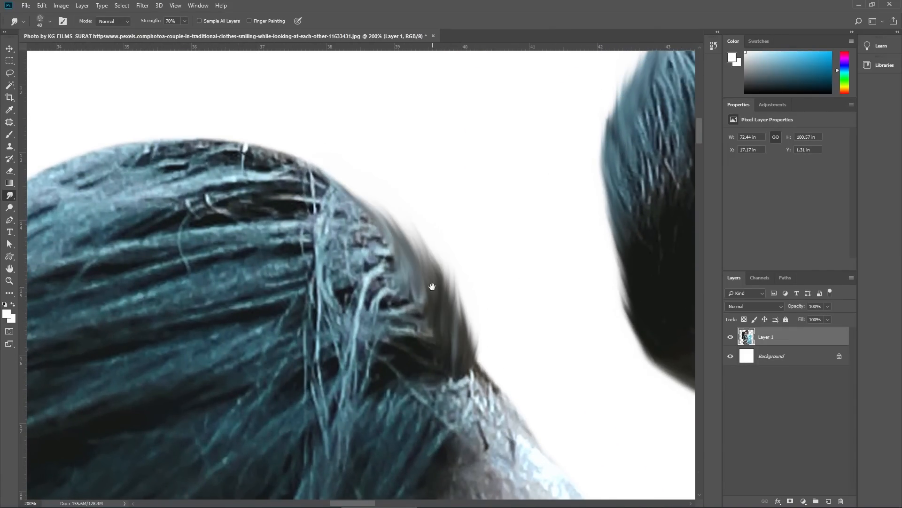
pyautogui.moveTo(432, 287); pyautogui.dragTo(582, 431)
pyautogui.moveTo(399, 298); pyautogui.dragTo(503, 290)
pyautogui.moveTo(503, 290); pyautogui.dragTo(447, 289)
pyautogui.moveTo(346, 305); pyautogui.dragTo(444, 307)
pyautogui.moveTo(423, 301); pyautogui.dragTo(345, 330)
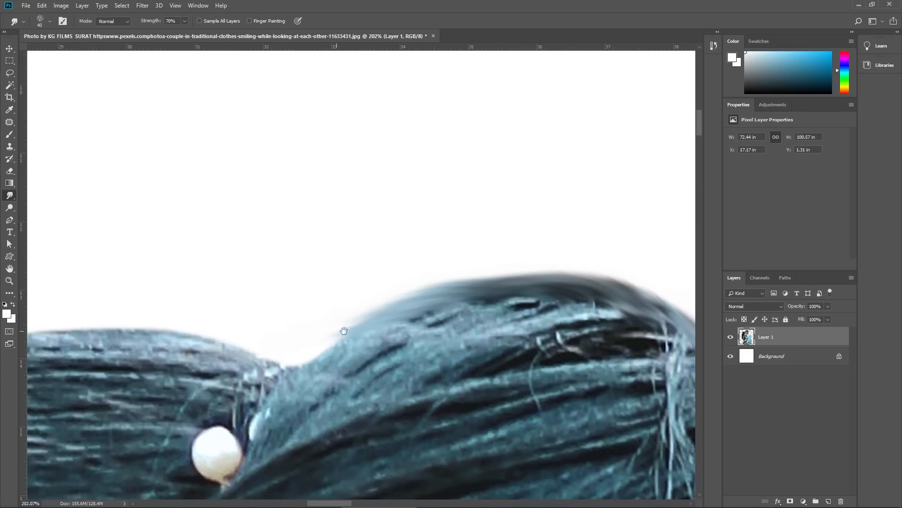
# Smudge the woman's hair edge across the top and around the back of her head above the pearl pins
pyautogui.moveTo(282, 338); pyautogui.dragTo(515, 300)
pyautogui.moveTo(488, 312)
pyautogui.mouseDown()
pyautogui.moveTo(403, 306)
pyautogui.moveTo(521, 281)
pyautogui.mouseUp()
pyautogui.moveTo(470, 273); pyautogui.dragTo(344, 281)
pyautogui.moveTo(226, 324); pyautogui.dragTo(483, 261)
pyautogui.moveTo(301, 365); pyautogui.dragTo(428, 226)
pyautogui.moveTo(357, 277); pyautogui.dragTo(258, 468)
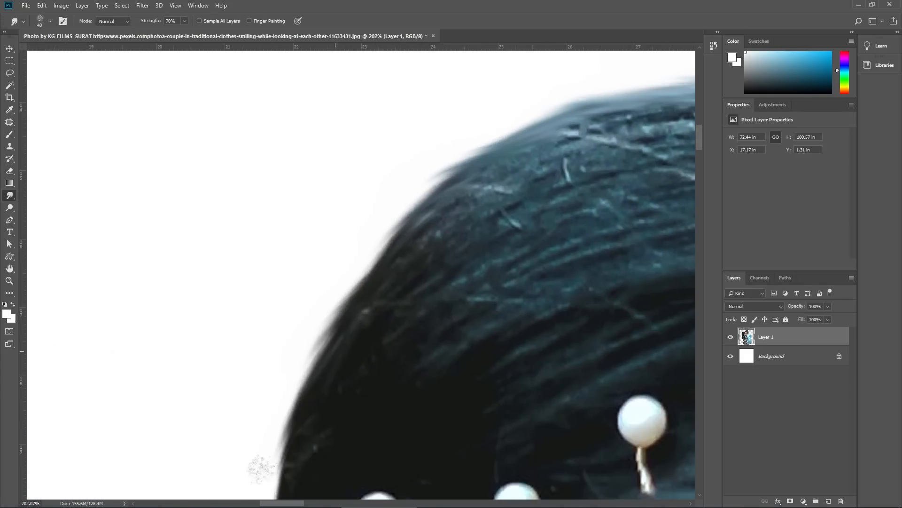
pyautogui.moveTo(357, 463); pyautogui.dragTo(478, 115)
# Pull strands outward with the Smudge tool, brush size 50, from the woman's hair just below the hair ornament
pyautogui.scroll(-3, 475, 122)
pyautogui.moveTo(407, 381); pyautogui.dragTo(410, 208)
pyautogui.scroll(3, 398, 237)
pyautogui.moveTo(407, 118); pyautogui.dragTo(365, 191)
pyautogui.moveTo(395, 150); pyautogui.dragTo(268, 316)
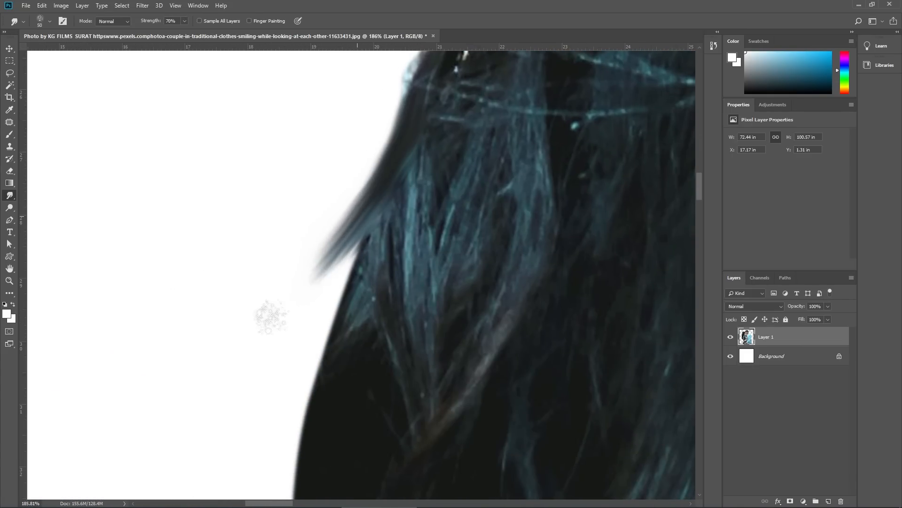
pyautogui.scroll(3, 282, 319)
pyautogui.moveTo(359, 305); pyautogui.dragTo(312, 254)
# Smudge more strands outward along the upper part of the woman's long hair using a slightly larger brush
pyautogui.press(']')
pyautogui.moveTo(397, 146); pyautogui.dragTo(291, 278)
pyautogui.moveTo(372, 225); pyautogui.dragTo(309, 321)
pyautogui.scroll(-4, 352, 225)
pyautogui.moveTo(352, 225); pyautogui.dragTo(346, 187)
# Enlarge the Smudge brush to about 125 and draw longer wisps out of the middle section of the woman's hair
pyautogui.press(']')
pyautogui.press(']')
pyautogui.press(']')
pyautogui.press(']')
pyautogui.press(']')
pyautogui.press(']')
pyautogui.moveTo(346, 184)
pyautogui.mouseDown()
pyautogui.moveTo(322, 214)
pyautogui.moveTo(301, 301)
pyautogui.mouseUp()
pyautogui.scroll(-3, 423, 314)
pyautogui.scroll(3, 423, 314)
pyautogui.moveTo(428, 254)
pyautogui.mouseDown()
pyautogui.moveTo(391, 311)
pyautogui.moveTo(369, 376)
pyautogui.mouseUp()
pyautogui.scroll(-4, 357, 338)
pyautogui.scroll(4, 367, 357)
pyautogui.moveTo(357, 245); pyautogui.dragTo(280, 370)
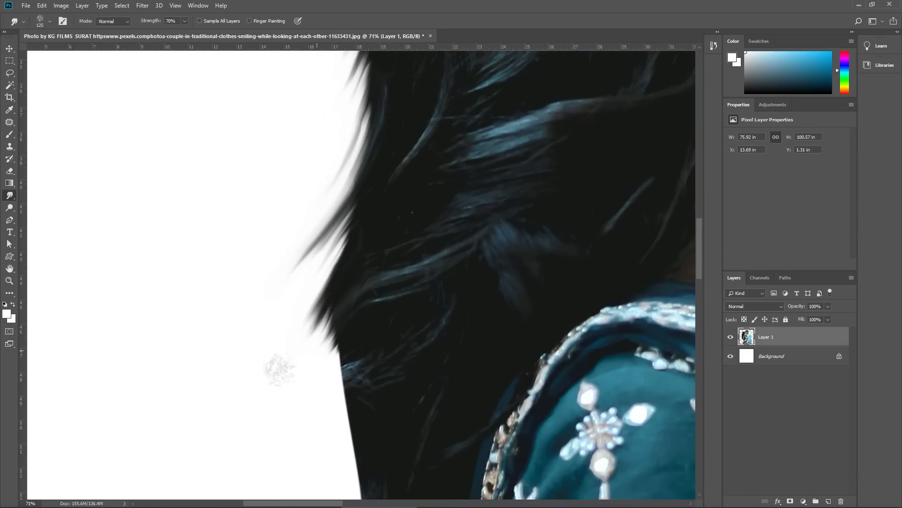
# Smudge long wisps outward down the lower edge of the woman's hair beside her shoulder
pyautogui.moveTo(360, 282); pyautogui.dragTo(277, 381)
pyautogui.scroll(-4, 335, 348)
pyautogui.scroll(4, 334, 350)
pyautogui.moveTo(393, 277); pyautogui.dragTo(308, 385)
pyautogui.scroll(-4, 313, 358)
pyautogui.scroll(3, 322, 315)
pyautogui.moveTo(369, 242); pyautogui.dragTo(341, 290)
pyautogui.moveTo(370, 260)
pyautogui.mouseDown()
pyautogui.moveTo(332, 196)
pyautogui.moveTo(317, 301)
pyautogui.mouseUp()
pyautogui.scroll(-4, 324, 305)
pyautogui.scroll(3, 324, 310)
pyautogui.moveTo(306, 246); pyautogui.dragTo(296, 305)
pyautogui.scroll(-4, 263, 301)
pyautogui.scroll(4, 249, 311)
# Enlarge the Smudge brush to 200 and pull strands along the lower edge of the woman's hair down to its tip
pyautogui.press(']')
pyautogui.press(']')
pyautogui.press(']')
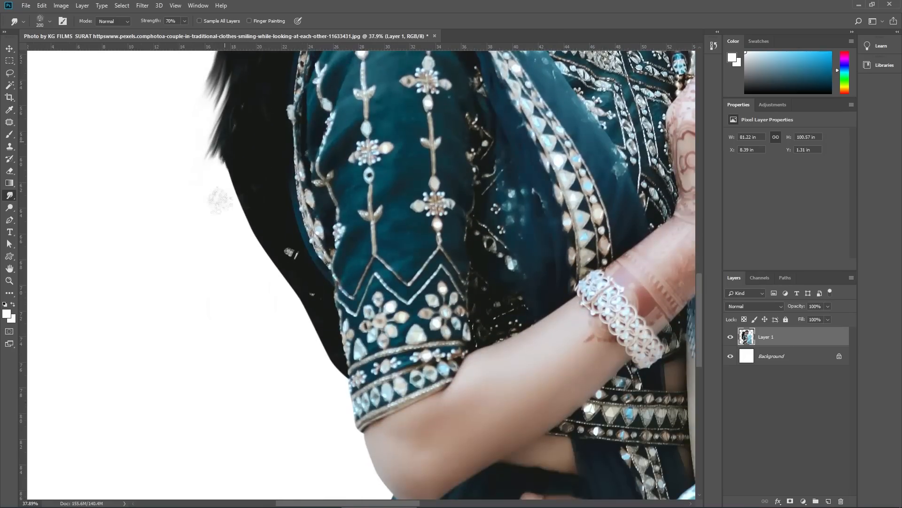
pyautogui.moveTo(224, 188); pyautogui.dragTo(260, 240)
pyautogui.moveTo(259, 262)
pyautogui.mouseDown()
pyautogui.moveTo(246, 146)
pyautogui.moveTo(296, 235)
pyautogui.mouseUp()
pyautogui.moveTo(292, 188); pyautogui.dragTo(306, 270)
pyautogui.moveTo(313, 225); pyautogui.dragTo(312, 351)
pyautogui.moveTo(310, 264); pyautogui.dragTo(281, 388)
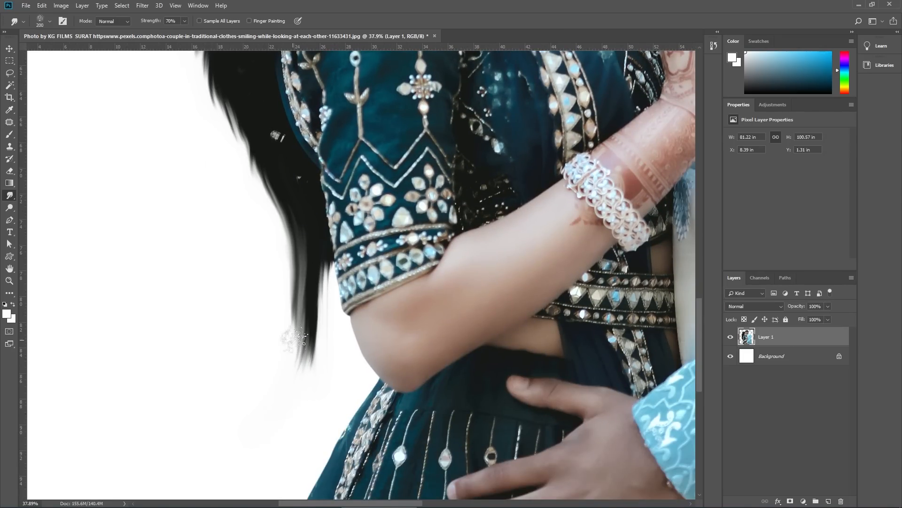
pyautogui.moveTo(303, 319); pyautogui.dragTo(287, 414)
# Shrink the Smudge brush considerably and draw finer strands downward at the lower end of the woman's hair
pyautogui.scroll(-4, 292, 363)
pyautogui.scroll(6, 301, 359)
pyautogui.press('[')
pyautogui.press('[')
pyautogui.press('[')
pyautogui.press('[')
pyautogui.press('[')
pyautogui.press('[')
pyautogui.press('[')
pyautogui.press('[')
pyautogui.press('[')
pyautogui.moveTo(277, 186); pyautogui.dragTo(280, 280)
pyautogui.moveTo(261, 202); pyautogui.dragTo(272, 376)
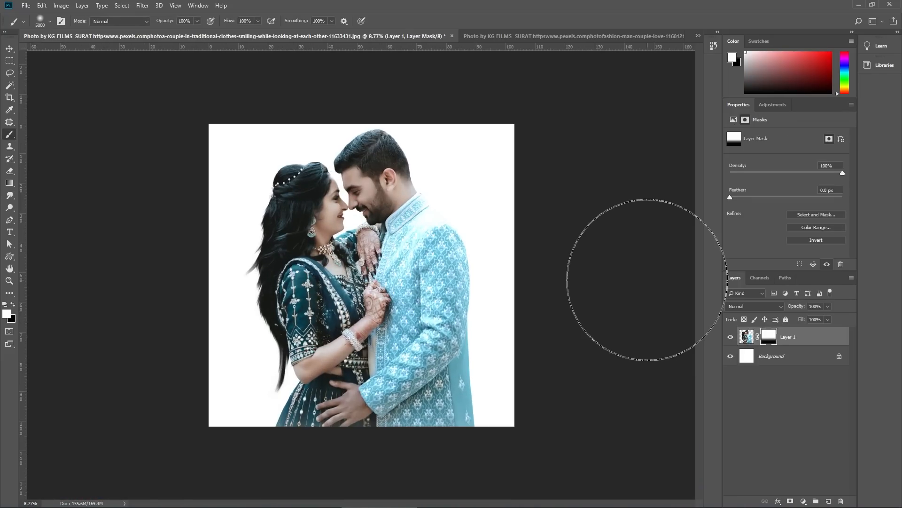
# Fill Layer 1's mask entirely with white and fit the whole canvas in view
pyautogui.hotkey('alt', 'BackSpace')
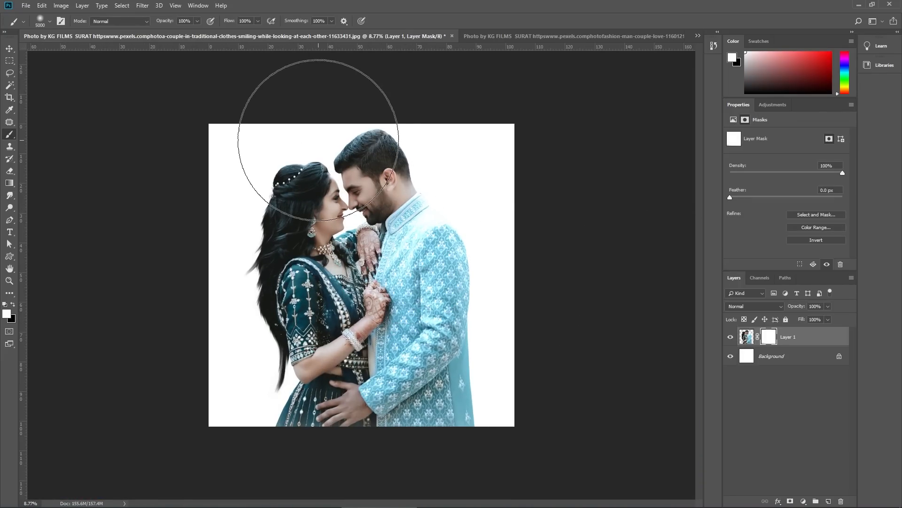
pyautogui.rightClick(356, 234)
pyautogui.click(370, 238)
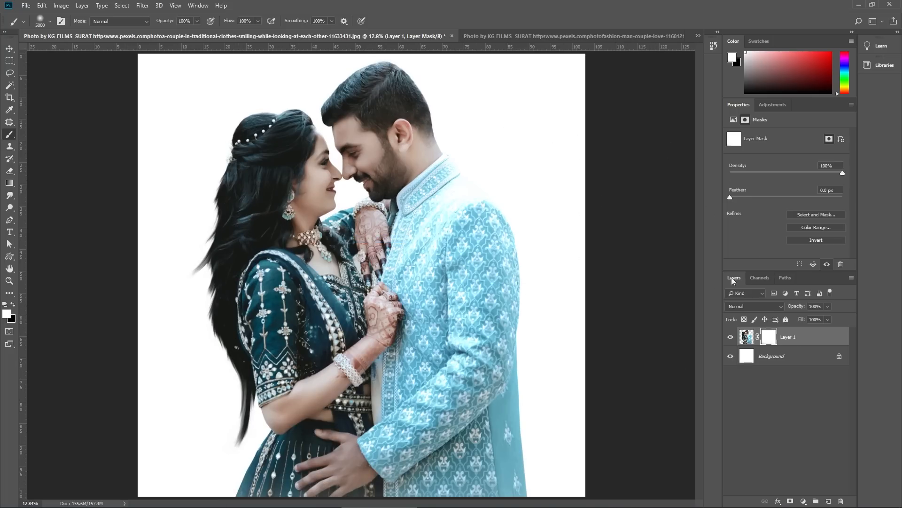
# Paste the second couple photo as a new layer and enlarge it to about 170% so it covers the canvas
pyautogui.hotkey('ctrl', 'v')
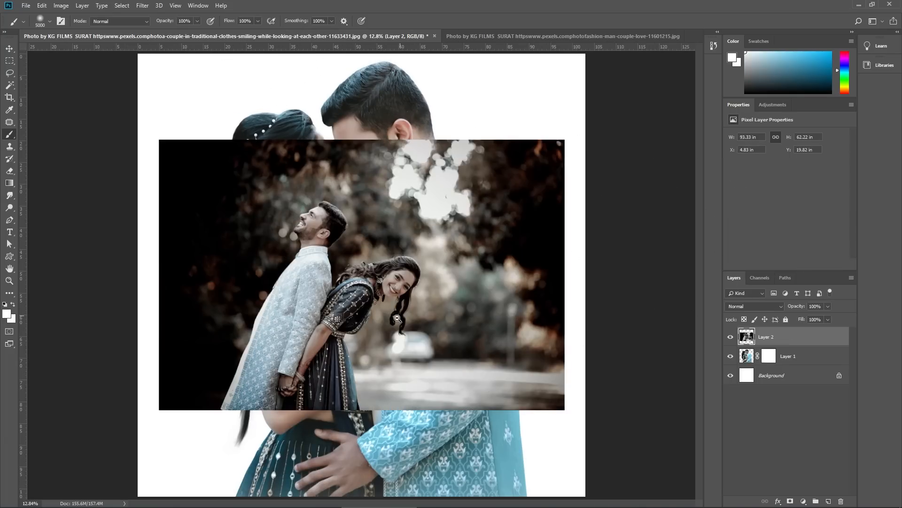
pyautogui.hotkey('ctrl', '-')
pyautogui.hotkey('ctrl', '-')
pyautogui.hotkey('ctrl', 't')
pyautogui.moveTo(467, 347); pyautogui.dragTo(541, 394)
pyautogui.moveTo(430, 317); pyautogui.dragTo(463, 324)
pyautogui.press('Escape')
pyautogui.press('b')
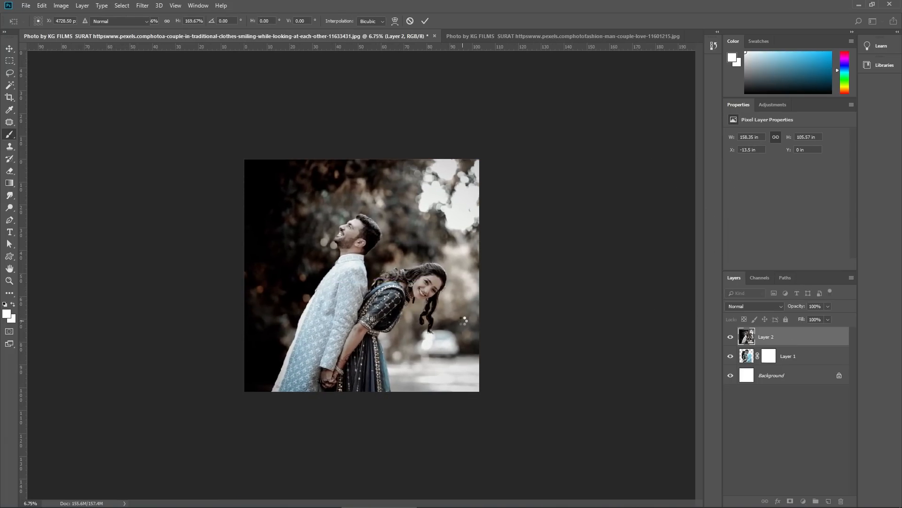
# Clip Layer 2 to Layer 1, then scale it to 90.26% and move it lower inside the couple's silhouette
pyautogui.hotkey('ctrl', 'alt', 'g')
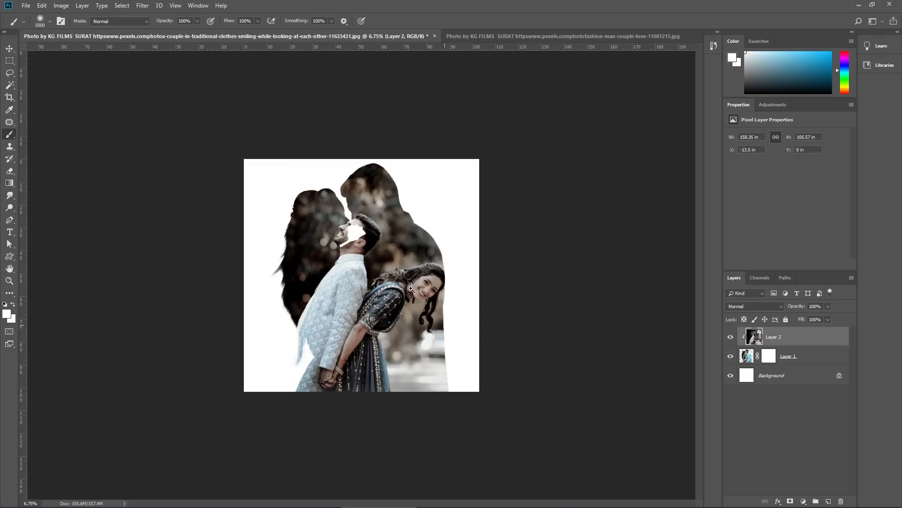
pyautogui.keyDown('ctrl'); pyautogui.click(395, 278); pyautogui.keyUp('ctrl')
pyautogui.hotkey('ctrl', 't')
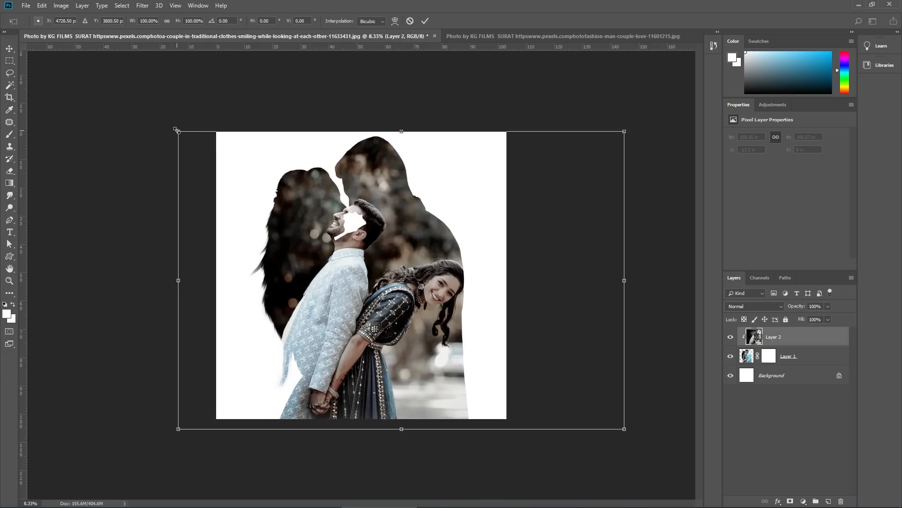
pyautogui.moveTo(176, 129); pyautogui.dragTo(219, 158)
pyautogui.moveTo(410, 270); pyautogui.dragTo(390, 280)
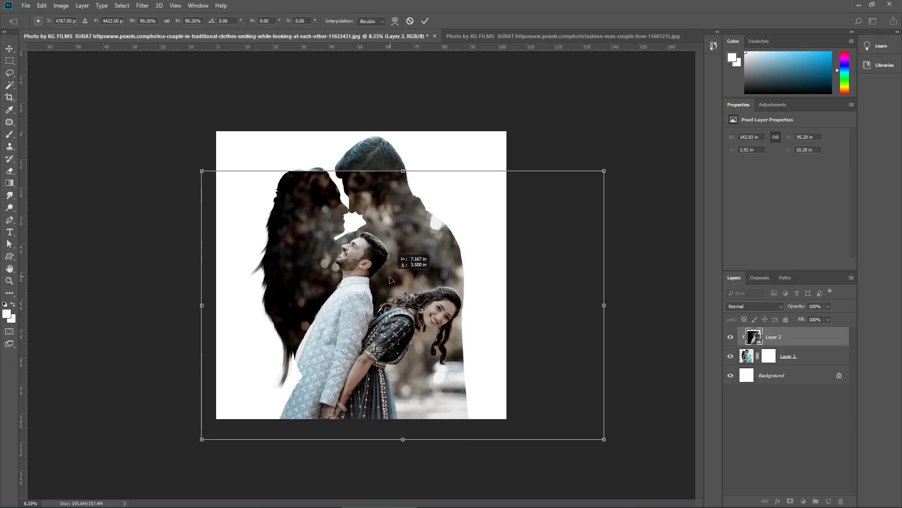
pyautogui.press('Return')
pyautogui.press('b')
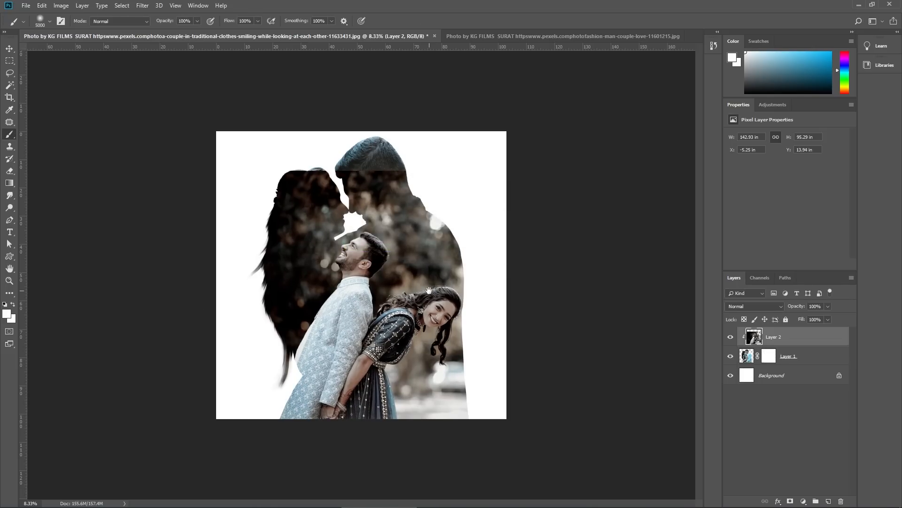
# Select the upper strip of Layer 2 and stretch it upward to cover the man's hair in the silhouette, then deselect
pyautogui.scroll(2, 429, 290)
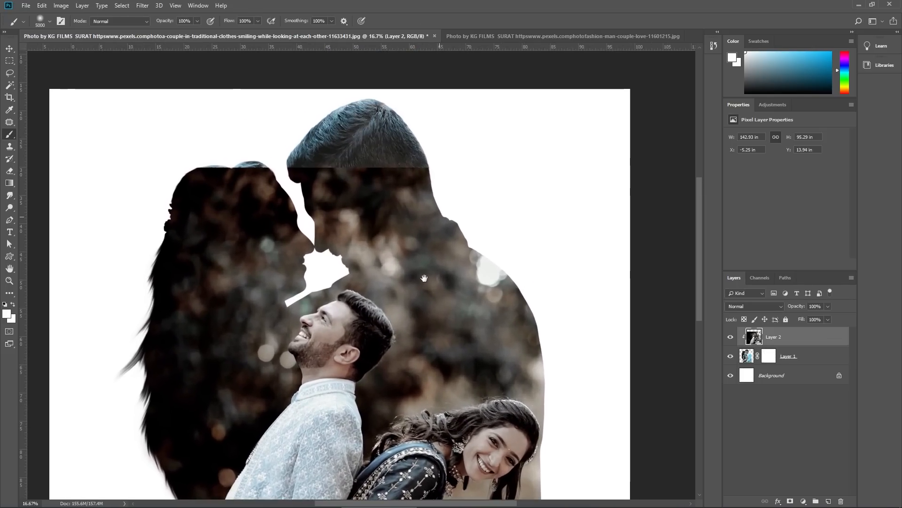
pyautogui.moveTo(424, 278); pyautogui.dragTo(423, 317)
pyautogui.press('m')
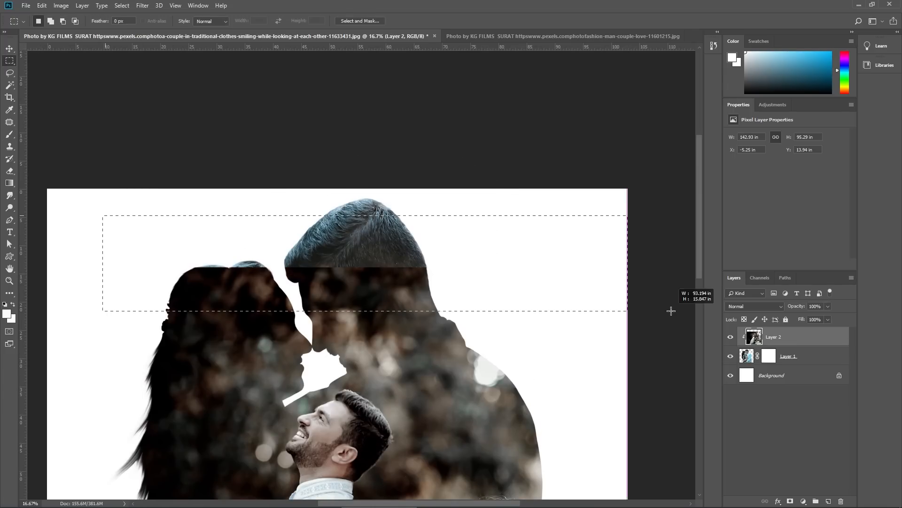
pyautogui.moveTo(671, 311); pyautogui.dragTo(672, 327)
pyautogui.hotkey('ctrl', 't')
pyautogui.moveTo(365, 216); pyautogui.dragTo(377, 79)
pyautogui.press('Return')
pyautogui.hotkey('ctrl', 'd')
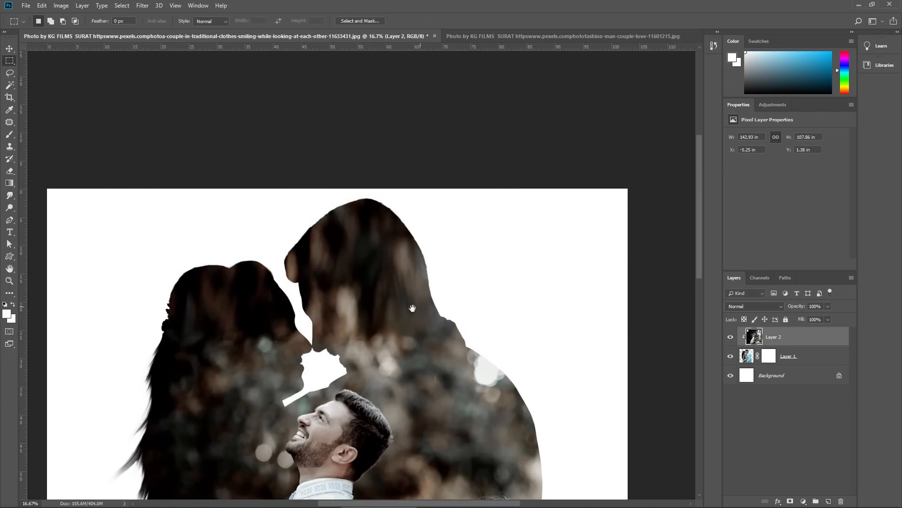
# Rotate Layer 2 slightly counterclockwise and reposition it so the standing couple sits within the silhouette
pyautogui.hotkey('ctrl', '-')
pyautogui.hotkey('ctrl', '-')
pyautogui.hotkey('ctrl', '-')
pyautogui.rightClick(401, 328)
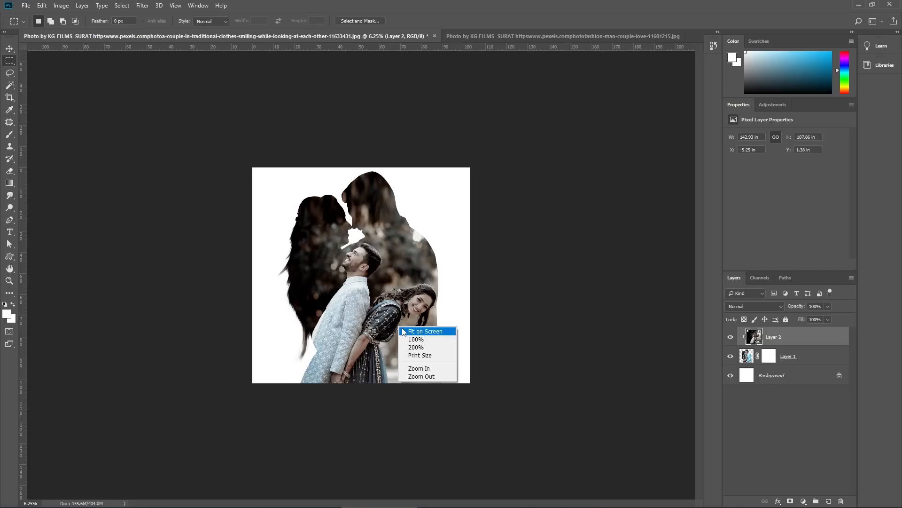
pyautogui.click(403, 331)
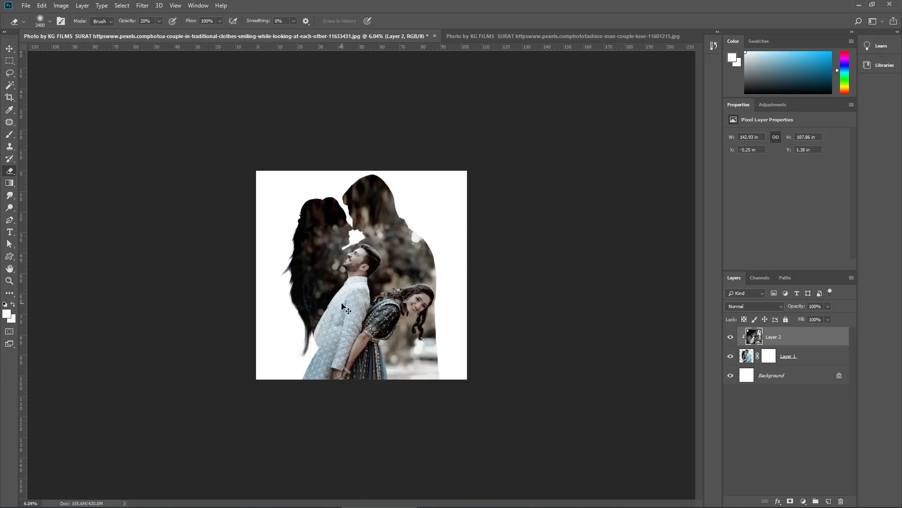
pyautogui.keyDown('ctrl'); pyautogui.rightClick(344, 306); pyautogui.keyUp('ctrl')
pyautogui.click(350, 312)
pyautogui.hotkey('ctrl', 't')
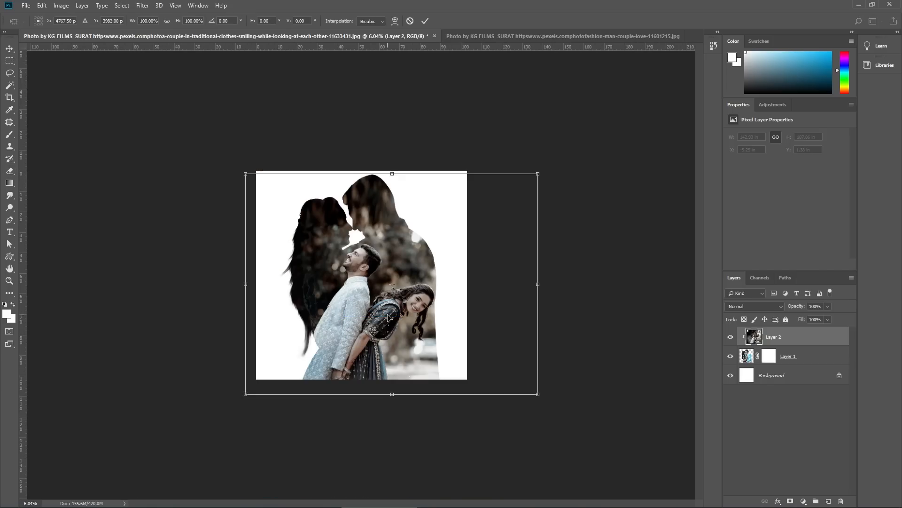
pyautogui.moveTo(388, 317); pyautogui.dragTo(400, 315)
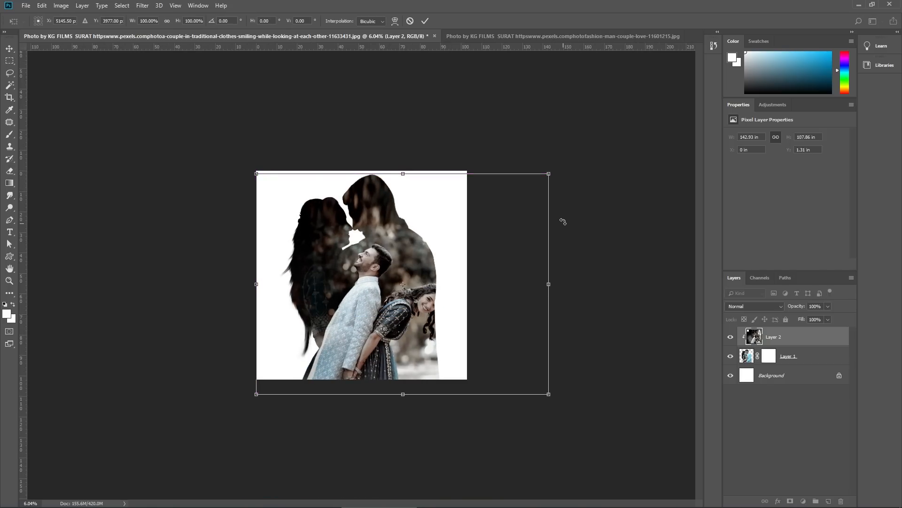
pyautogui.moveTo(563, 221); pyautogui.dragTo(554, 191)
pyautogui.moveTo(490, 242)
pyautogui.mouseDown()
pyautogui.moveTo(483, 264)
pyautogui.moveTo(489, 260)
pyautogui.mouseUp()
pyautogui.press('Return')
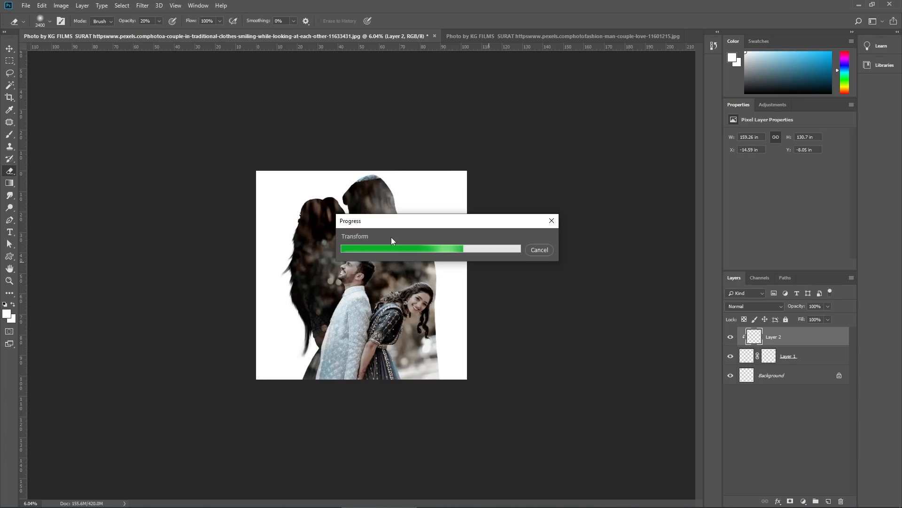
# Select the strip of Layer 2 at the man's crown, stretch it upward to about 164% height over the gap, and deselect
pyautogui.keyDown('ctrl'); pyautogui.click(374, 204); pyautogui.keyUp('ctrl')
pyautogui.keyDown('ctrl'); pyautogui.click(374, 205); pyautogui.keyUp('ctrl')
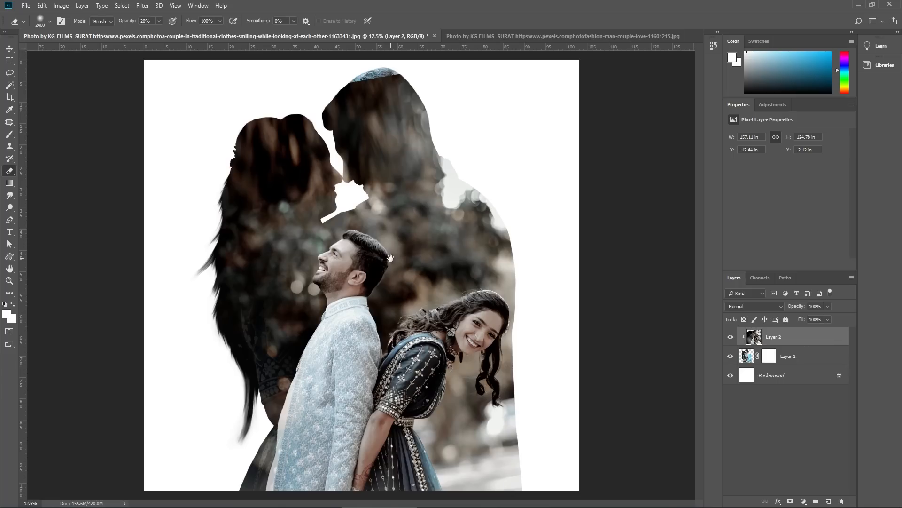
pyautogui.hotkey('ctrl', '+')
pyautogui.scroll(4, 394, 258)
pyautogui.press('m')
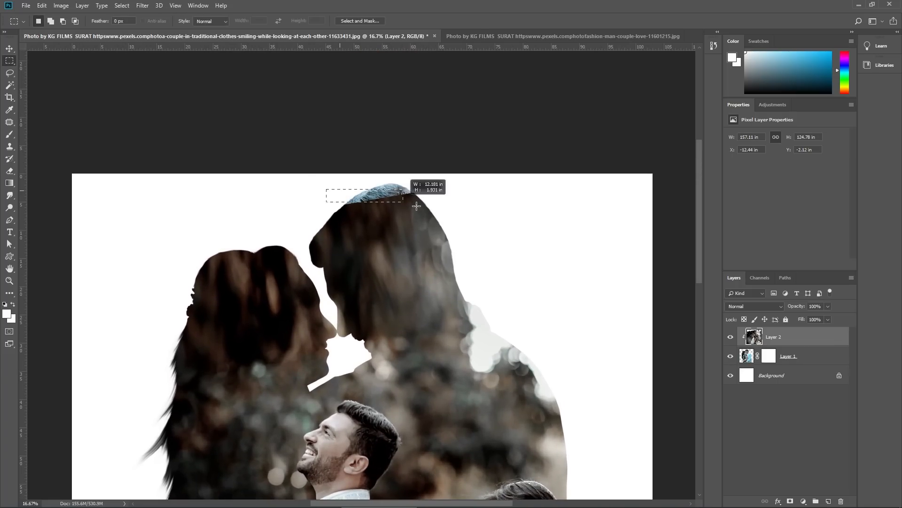
pyautogui.moveTo(417, 206); pyautogui.dragTo(488, 222)
pyautogui.hotkey('ctrl', 't')
pyautogui.moveTo(407, 189); pyautogui.dragTo(411, 177)
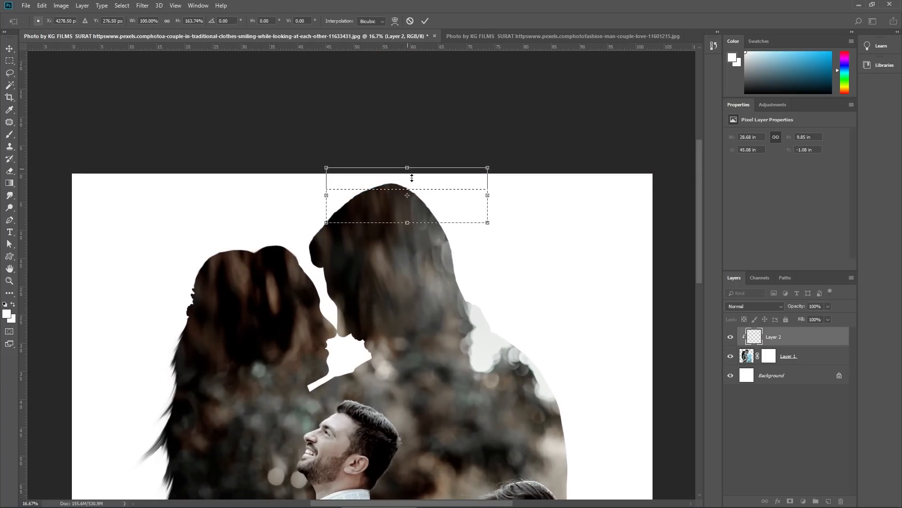
pyautogui.press('Return')
pyautogui.hotkey('ctrl', 'd')
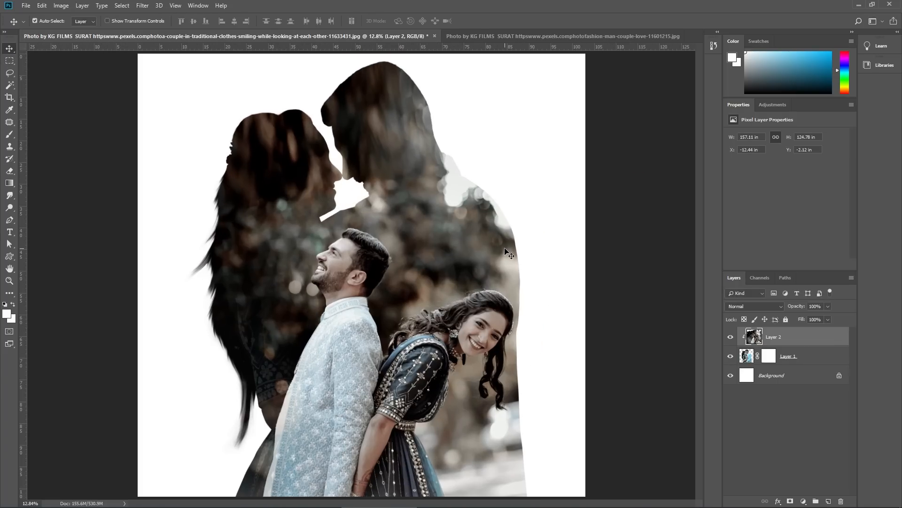
# Darken the shadows of Layer 2 slightly with a Levels adjustment
pyautogui.rightClick(484, 272)
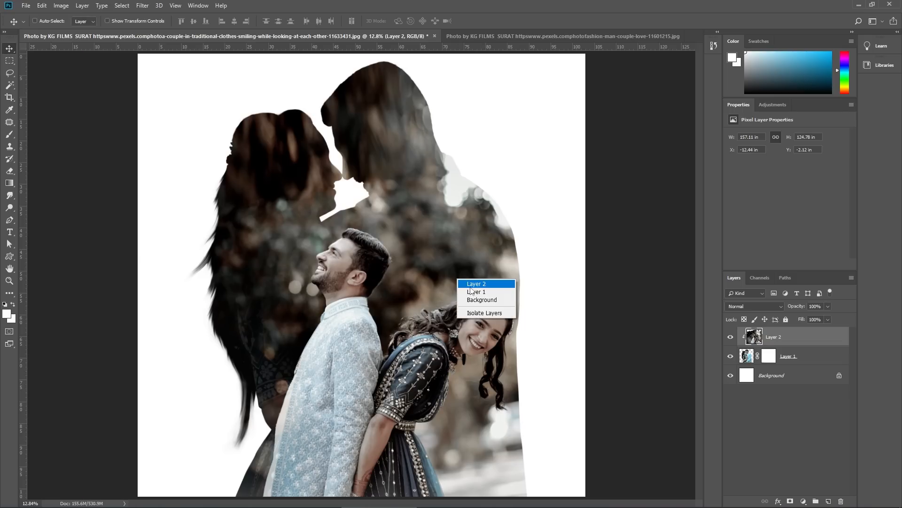
pyautogui.click(485, 283)
pyautogui.hotkey('ctrl', 'l')
pyautogui.moveTo(391, 425); pyautogui.dragTo(400, 425)
pyautogui.click(545, 337)
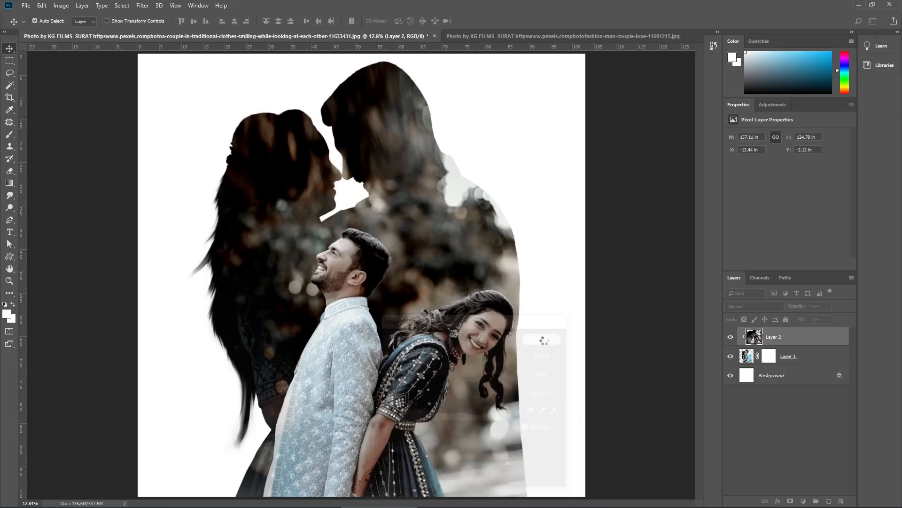
# Darken Layer 1 with Hue/Saturation by setting its lightness to -73
pyautogui.click(792, 358)
pyautogui.hotkey('ctrl', 'u')
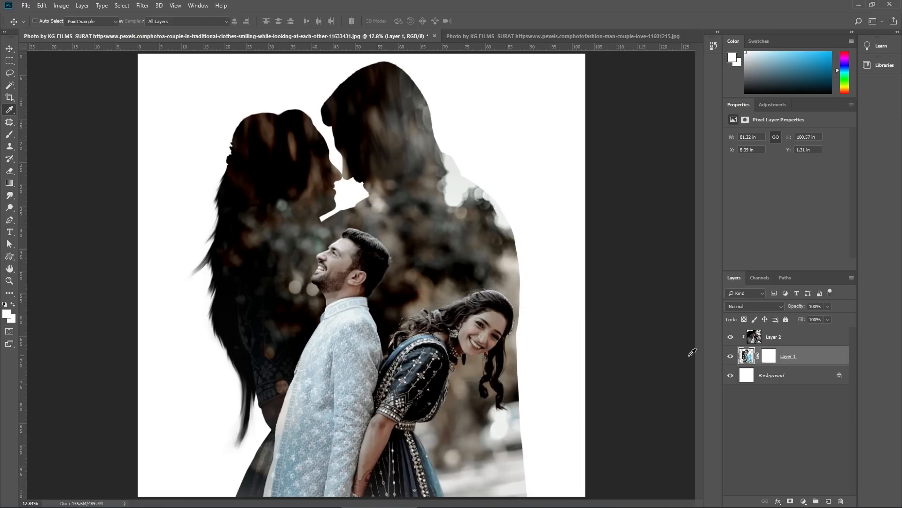
pyautogui.moveTo(523, 444); pyautogui.dragTo(346, 451)
pyautogui.moveTo(437, 446); pyautogui.dragTo(506, 443)
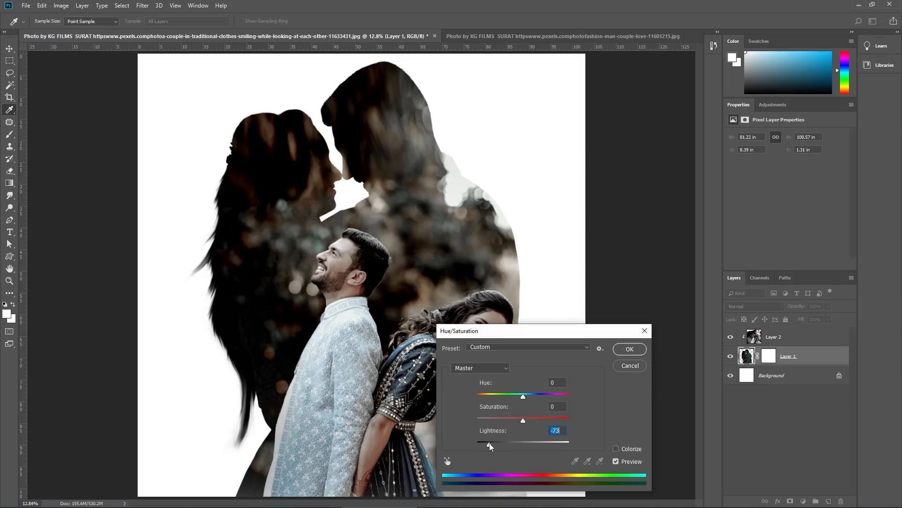
pyautogui.click(619, 352)
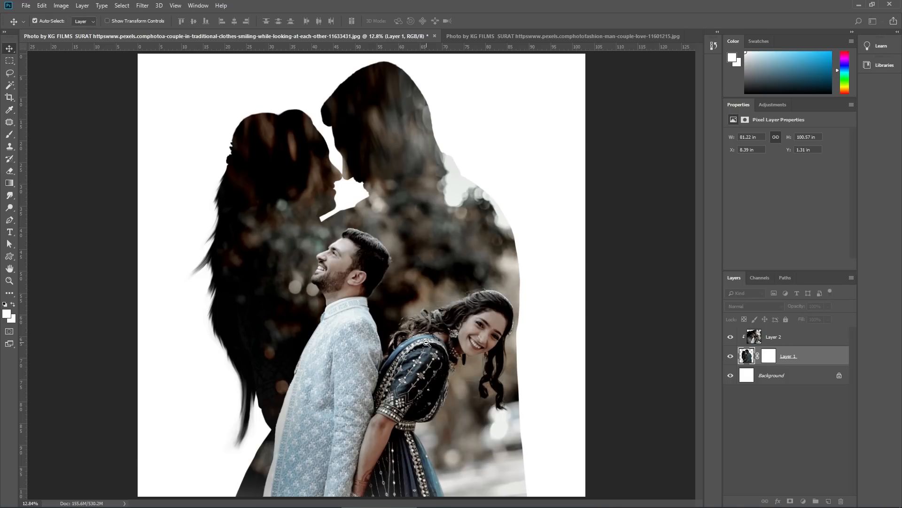
# Darken Layer 1 further to near black with a second Hue/Saturation adjustment
pyautogui.scroll(-4, 431, 343)
pyautogui.scroll(-3, 431, 343)
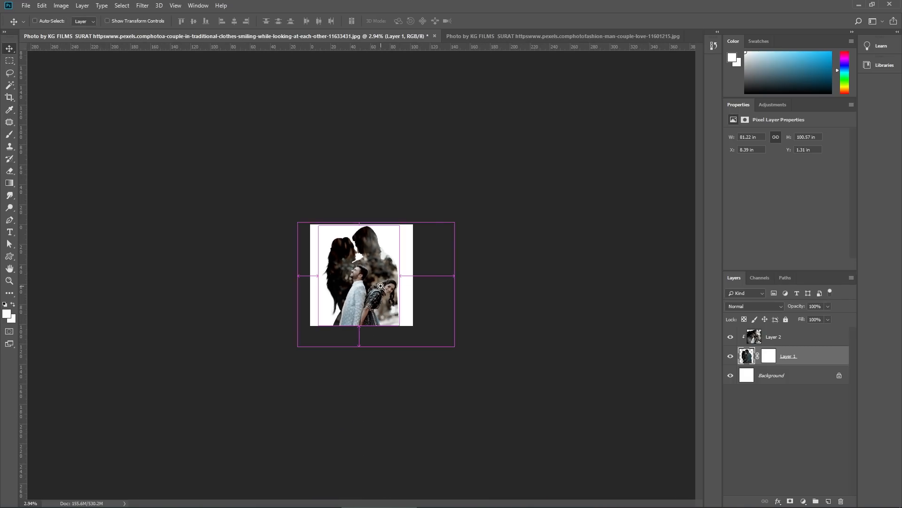
pyautogui.hotkey('ctrl', '0')
pyautogui.scroll(2, 433, 252)
pyautogui.moveTo(497, 259); pyautogui.dragTo(473, 307)
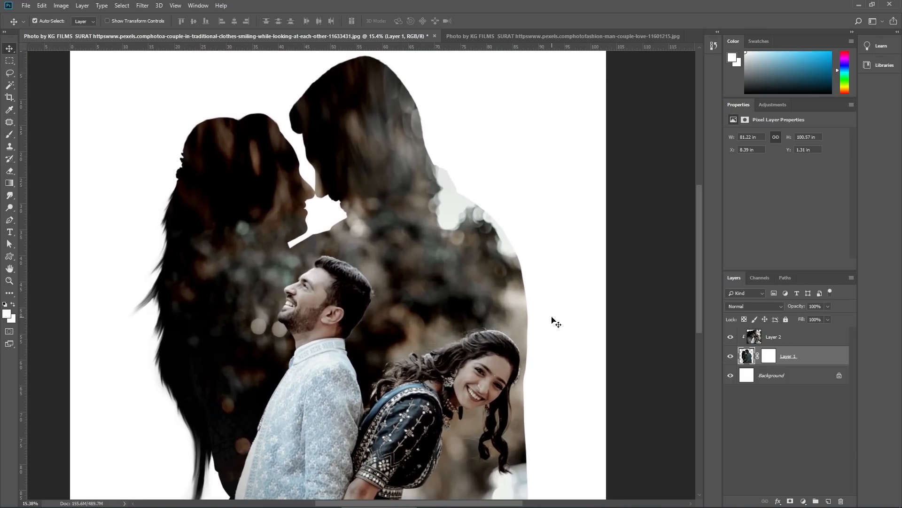
pyautogui.click(821, 337)
pyautogui.click(790, 358)
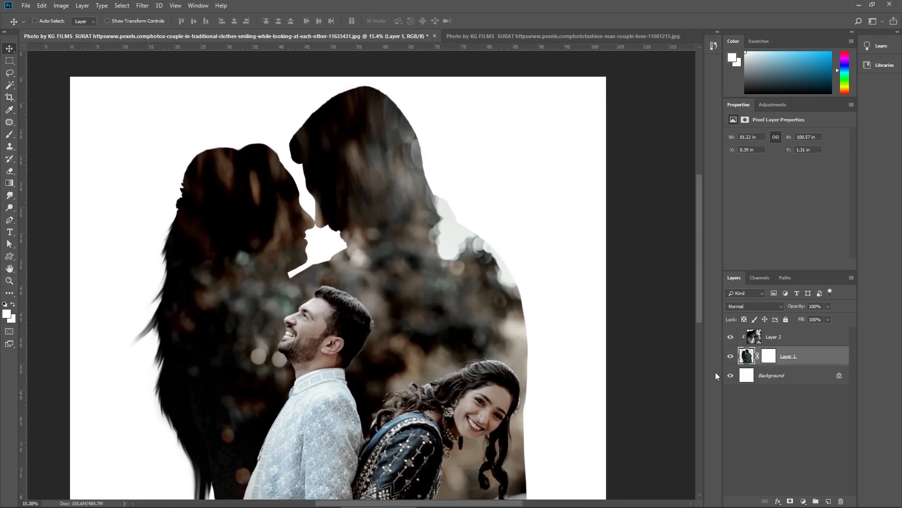
pyautogui.hotkey('ctrl', 'u')
pyautogui.press('Return')
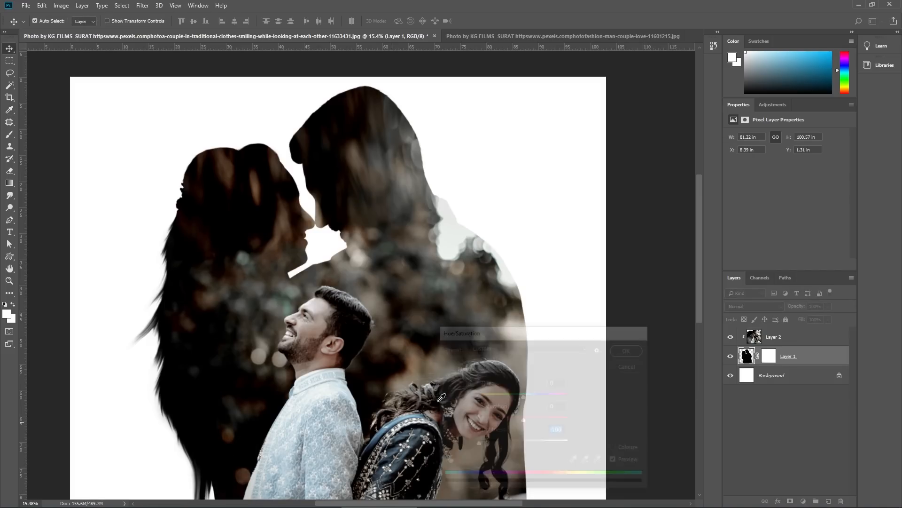
# Add a white layer mask to Layer 2
pyautogui.scroll(-5, 399, 377)
pyautogui.click(801, 343)
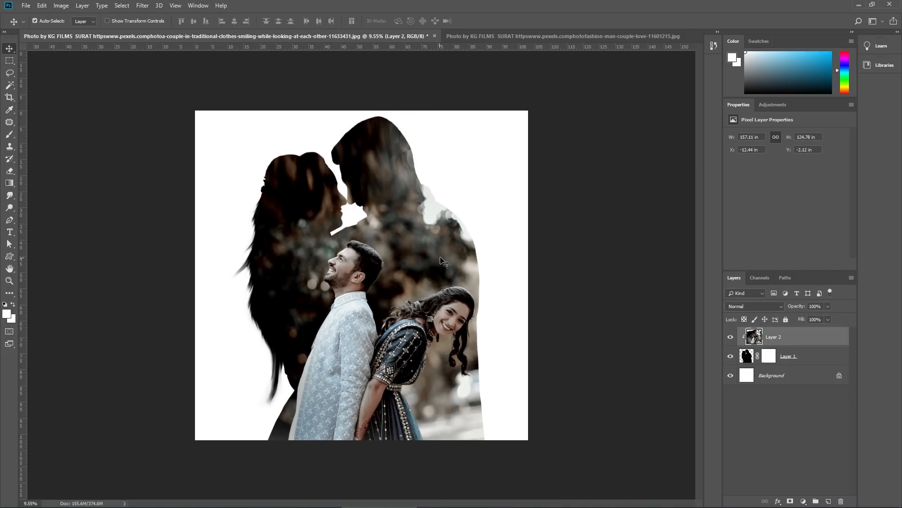
pyautogui.click(790, 501)
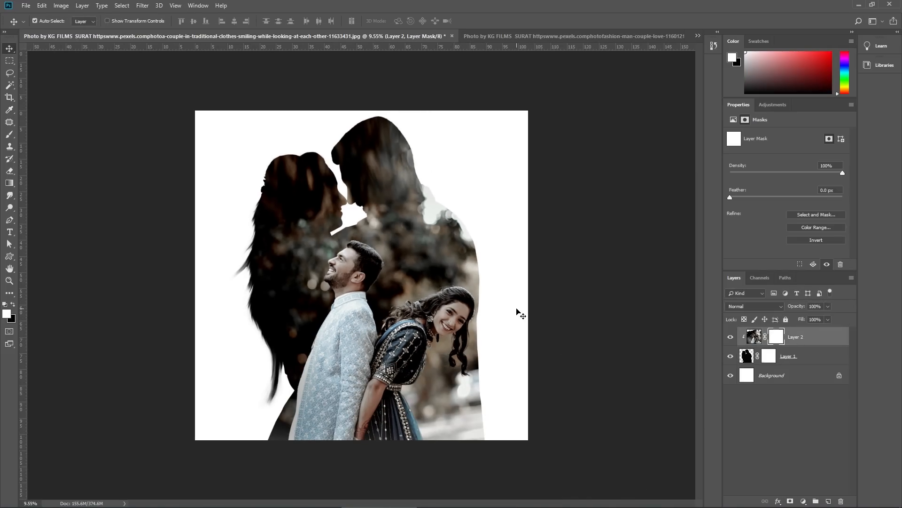
# Paint black on Layer 2's mask with a soft 1900 px brush to fade the photo along the silhouette's lower right side and bottom edge
pyautogui.press('b')
pyautogui.press('[')
pyautogui.press('[')
pyautogui.press('[')
pyautogui.press('[')
pyautogui.press('[')
pyautogui.press('[')
pyautogui.press('[')
pyautogui.press('[')
pyautogui.press('[')
pyautogui.press('[')
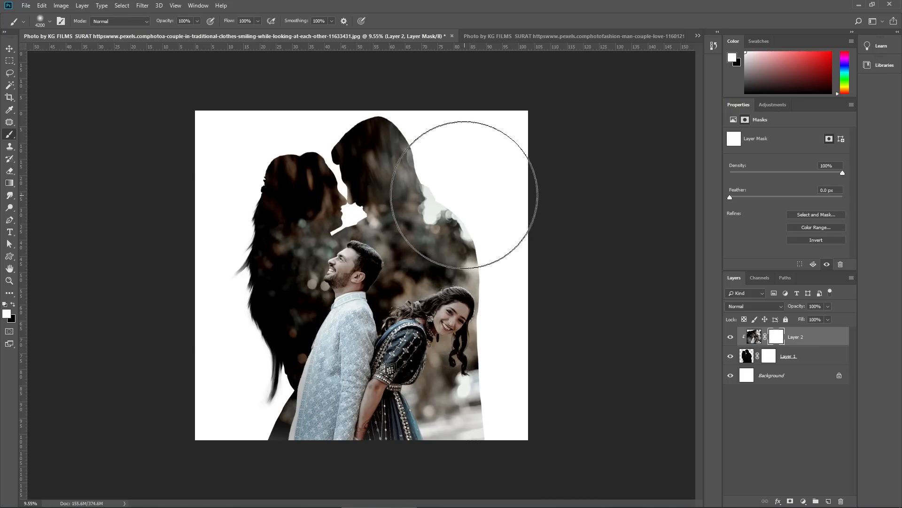
pyautogui.press('[')
pyautogui.press('[')
pyautogui.press('[')
pyautogui.press('[')
pyautogui.press('[')
pyautogui.press('[')
pyautogui.press('[')
pyautogui.press('[')
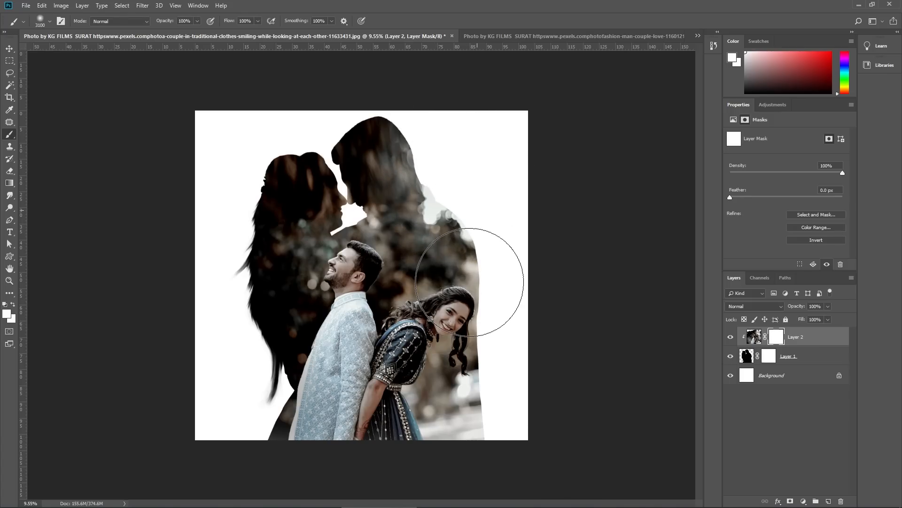
pyautogui.press('d')
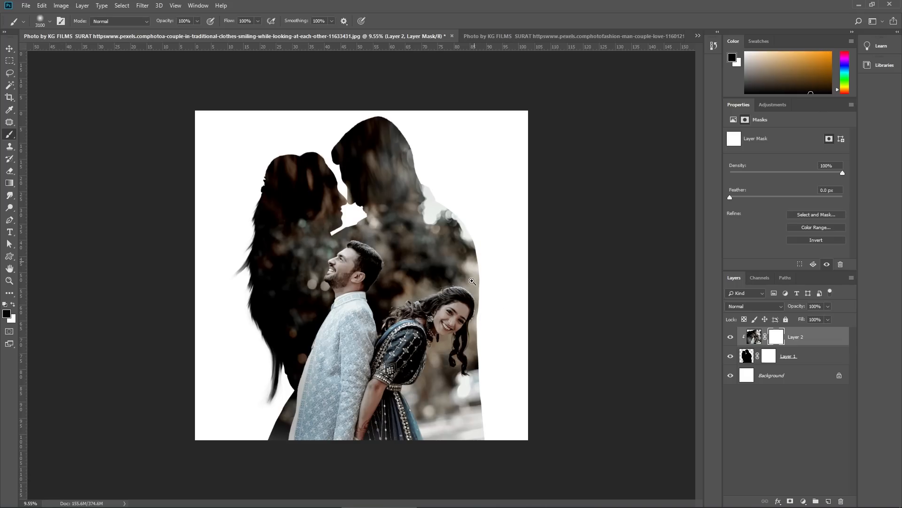
pyautogui.keyDown('ctrl'); pyautogui.click(473, 281); pyautogui.keyUp('ctrl')
pyautogui.keyDown('ctrl'); pyautogui.click(500, 282); pyautogui.keyUp('ctrl')
pyautogui.moveTo(500, 282); pyautogui.dragTo(462, 135)
pyautogui.press('[')
pyautogui.press('[')
pyautogui.press('[')
pyautogui.press('[')
pyautogui.press('[')
pyautogui.press('[')
pyautogui.press('[')
pyautogui.press('[')
pyautogui.press('[')
pyautogui.press('[')
pyautogui.press('[')
pyautogui.press('[')
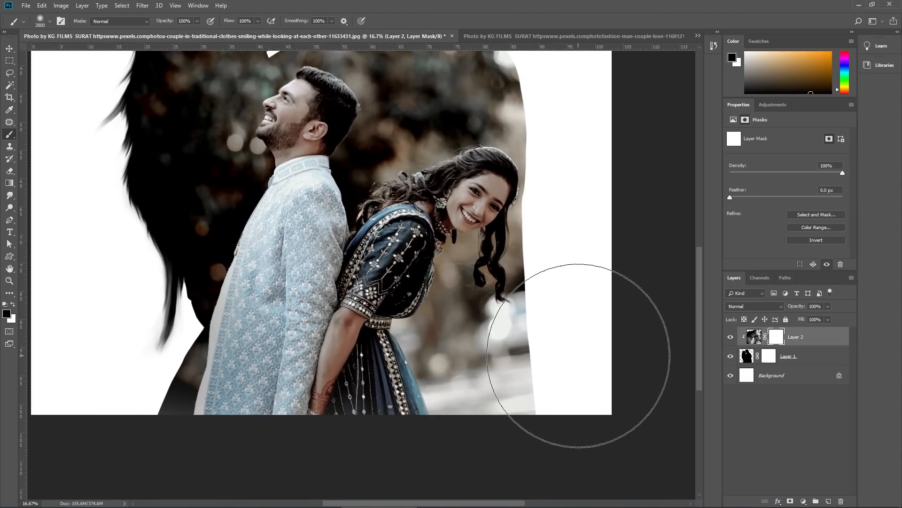
pyautogui.moveTo(544, 322); pyautogui.dragTo(531, 425)
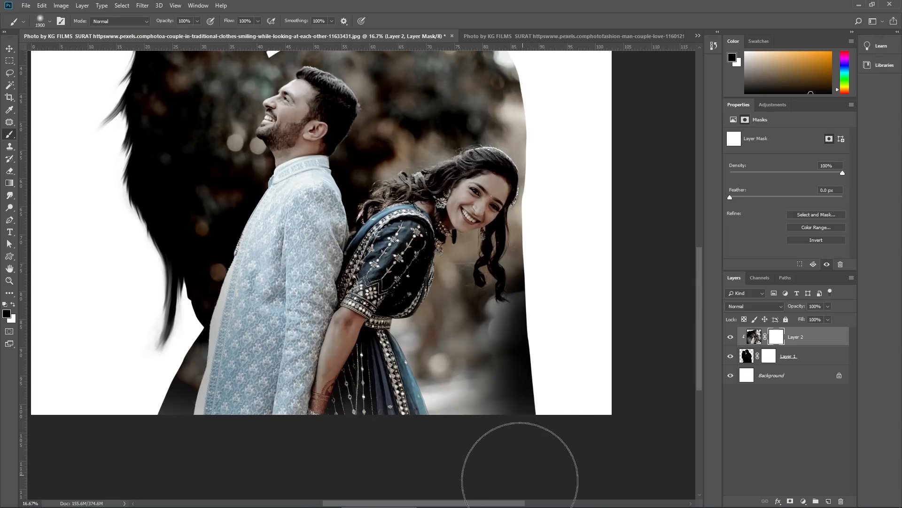
pyautogui.moveTo(155, 449)
pyautogui.mouseDown()
pyautogui.moveTo(218, 465)
pyautogui.moveTo(621, 395)
pyautogui.mouseUp()
# Fade the photo along the man's back and shoulder, the woman's hair and the tops of both heads by painting black on Layer 2's mask
pyautogui.hotkey('ctrl', '0')
pyautogui.moveTo(540, 312)
pyautogui.mouseDown()
pyautogui.moveTo(461, 200)
pyautogui.moveTo(521, 282)
pyautogui.moveTo(527, 386)
pyautogui.mouseUp()
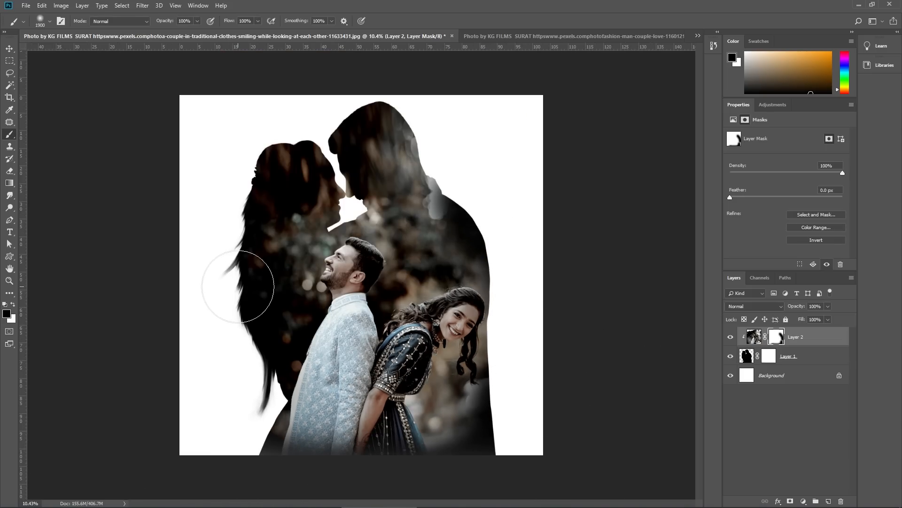
pyautogui.moveTo(232, 282)
pyautogui.mouseDown()
pyautogui.moveTo(217, 238)
pyautogui.moveTo(226, 325)
pyautogui.moveTo(248, 385)
pyautogui.moveTo(243, 362)
pyautogui.mouseUp()
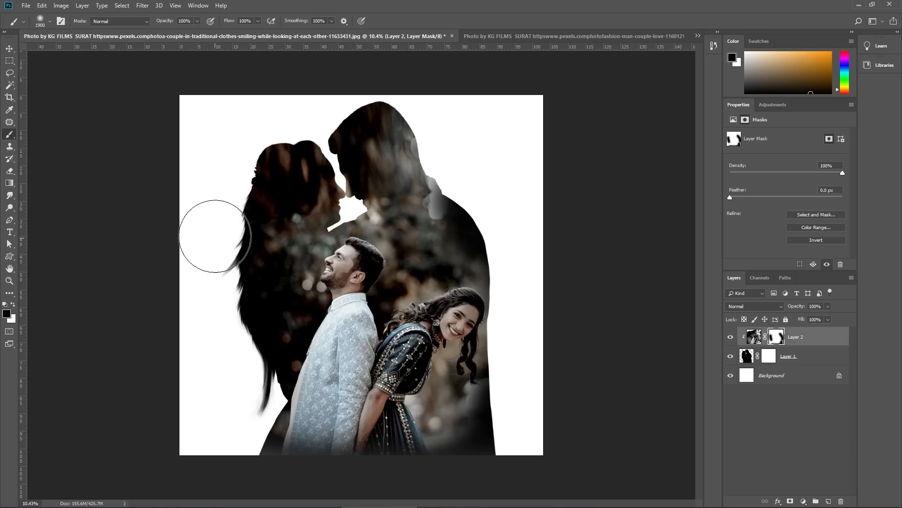
pyautogui.moveTo(212, 235)
pyautogui.mouseDown()
pyautogui.moveTo(228, 179)
pyautogui.moveTo(260, 119)
pyautogui.moveTo(234, 183)
pyautogui.mouseUp()
pyautogui.moveTo(281, 143)
pyautogui.mouseDown()
pyautogui.moveTo(320, 114)
pyautogui.moveTo(407, 84)
pyautogui.moveTo(572, 131)
pyautogui.mouseUp()
pyautogui.moveTo(427, 135); pyautogui.dragTo(466, 234)
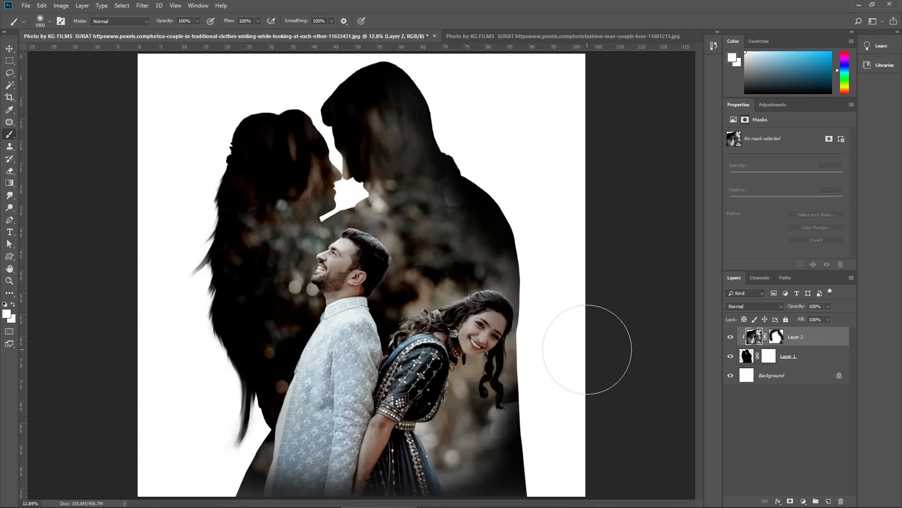
# Desaturate the Layer 2 photo with a Hue/Saturation adjustment, setting its saturation to -19
pyautogui.hotkey('ctrl', 'u')
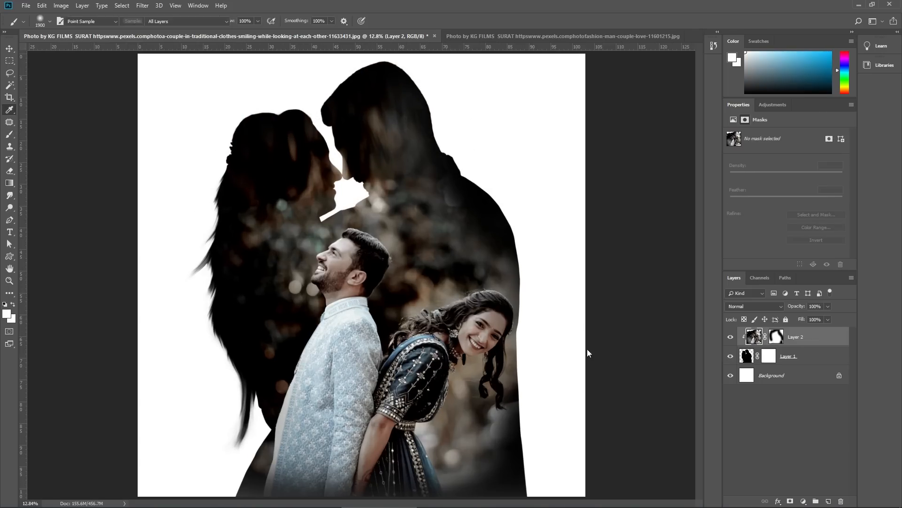
pyautogui.moveTo(524, 418); pyautogui.dragTo(515, 422)
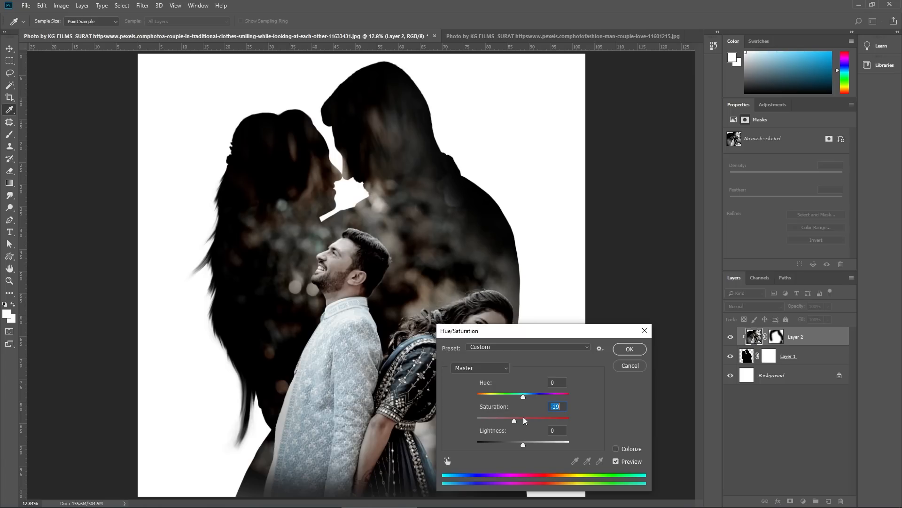
pyautogui.press('Return')
pyautogui.scroll(-5, 418, 355)
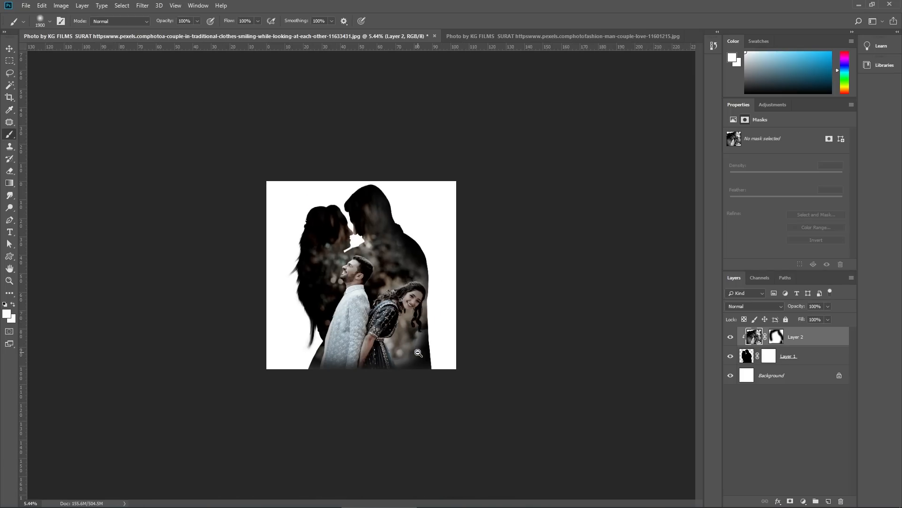
pyautogui.rightClick(386, 327)
pyautogui.click(391, 331)
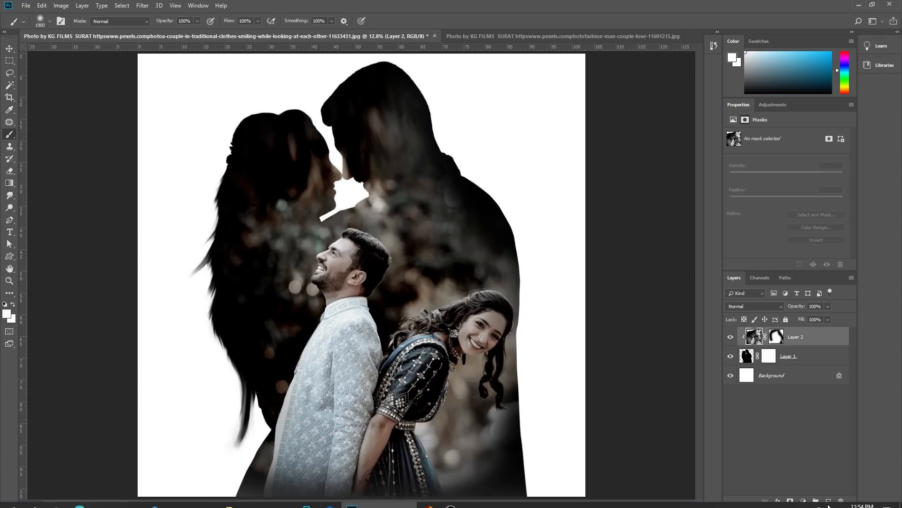
# Add a new layer above Layer 2 and set the foreground color to a bright yellow with a hue of about 48
pyautogui.click(830, 501)
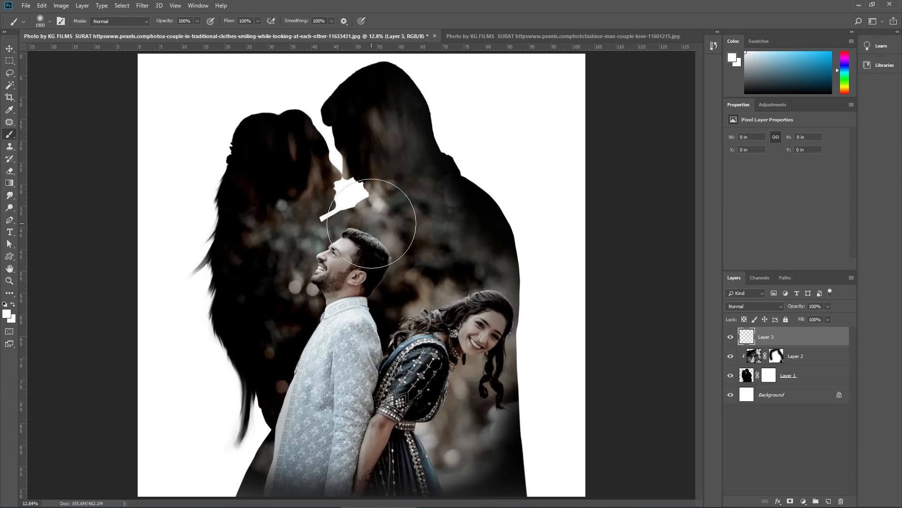
pyautogui.click(6, 314)
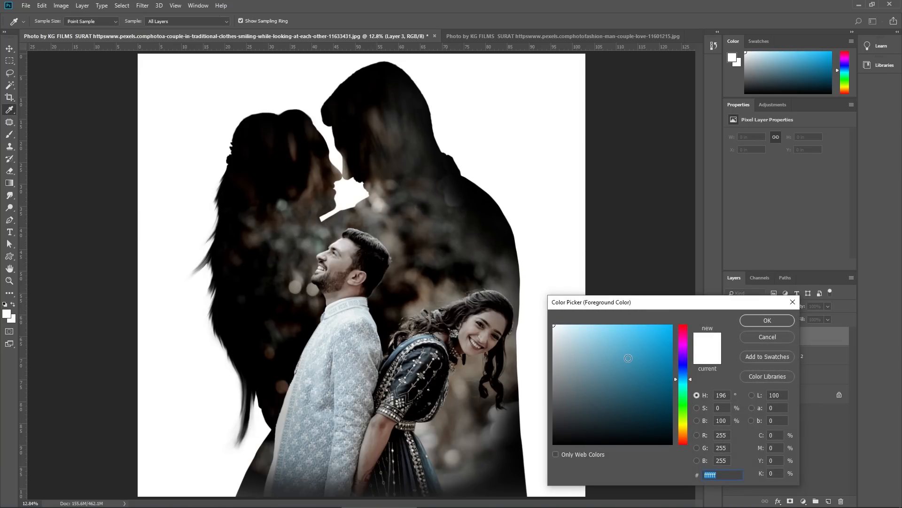
pyautogui.write('4598b8')
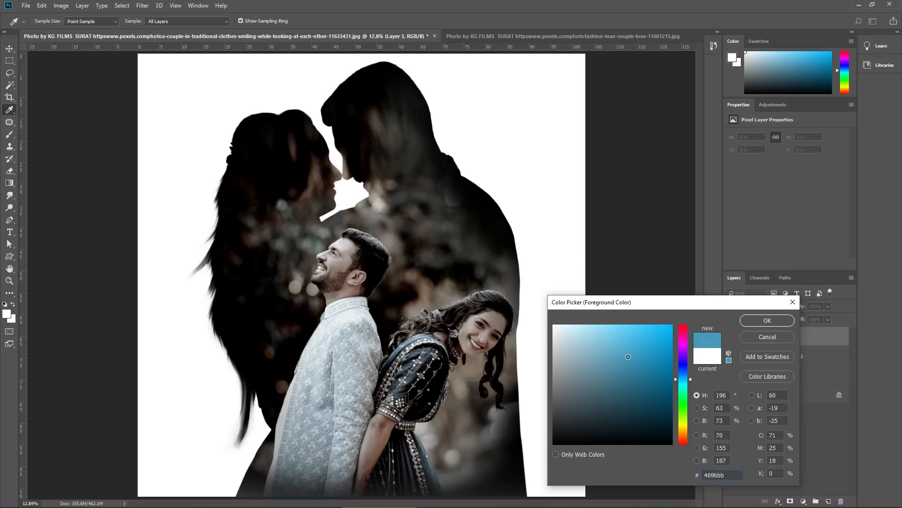
pyautogui.click(685, 426)
pyautogui.moveTo(685, 426); pyautogui.dragTo(687, 430)
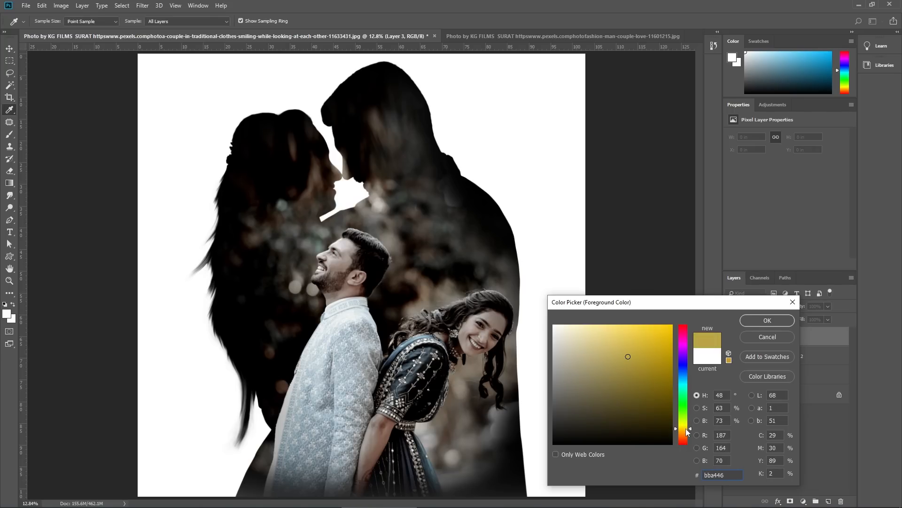
pyautogui.click(767, 320)
pyautogui.press('b')
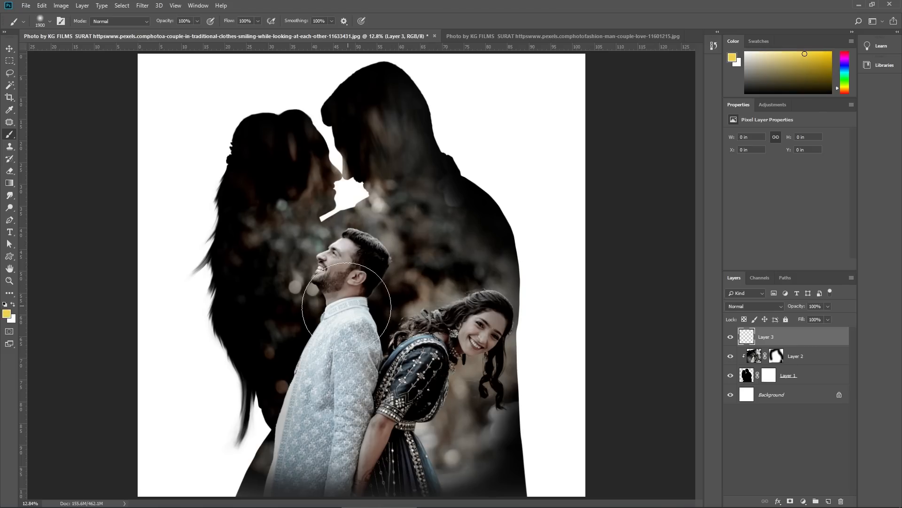
# Paint one soft yellow dab with the 1900 px brush and move it between the inner couple's heads
pyautogui.click(291, 312)
pyautogui.hotkey('ctrl', 't')
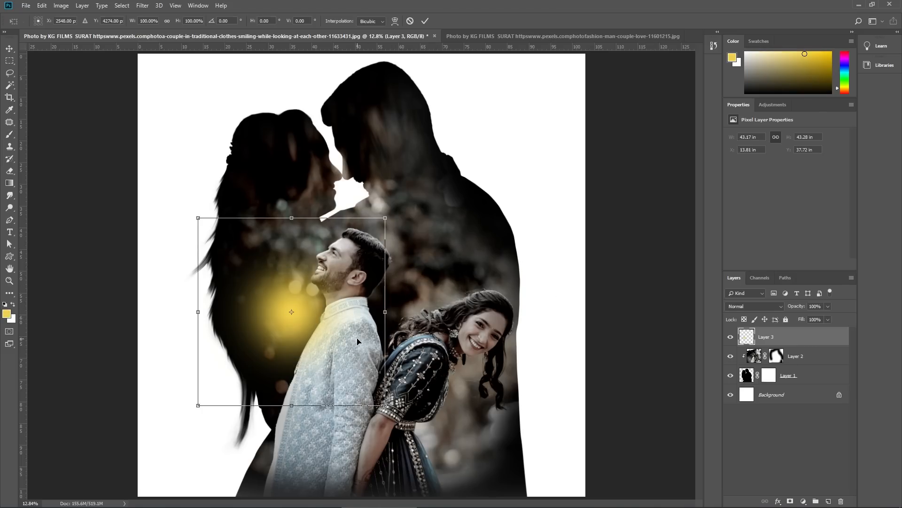
pyautogui.moveTo(345, 314)
pyautogui.mouseDown()
pyautogui.moveTo(452, 254)
pyautogui.moveTo(450, 290)
pyautogui.mouseUp()
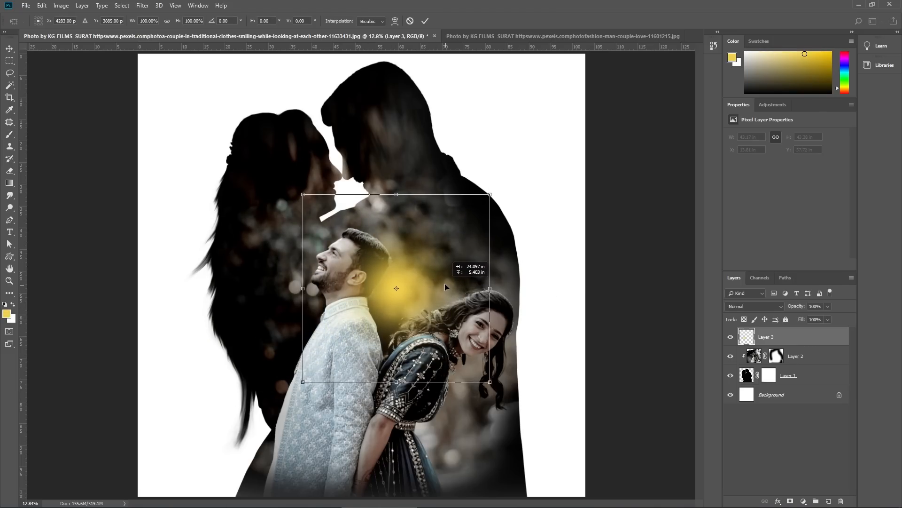
pyautogui.moveTo(490, 379); pyautogui.dragTo(526, 413)
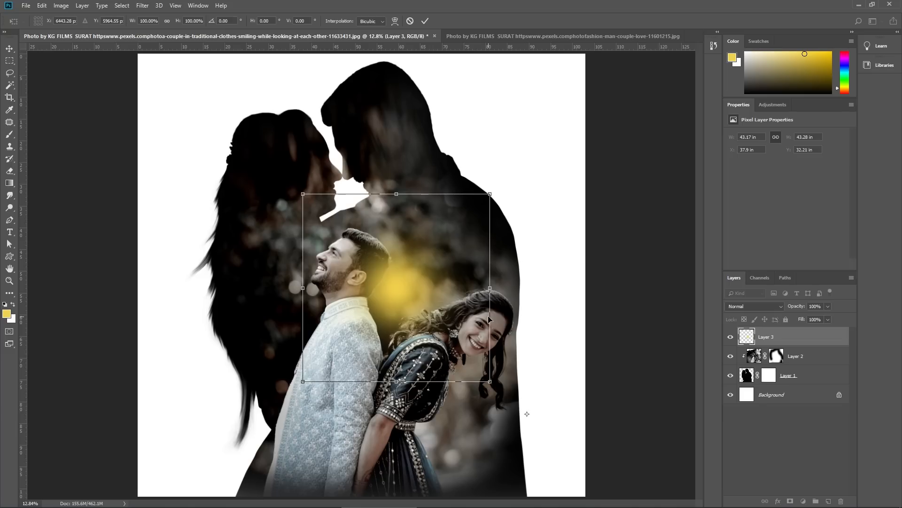
pyautogui.press('Return')
# Scale the yellow glow up to about 77 in wide and move its layer below Layer 2 inside the clipping group
pyautogui.hotkey('ctrl', 't')
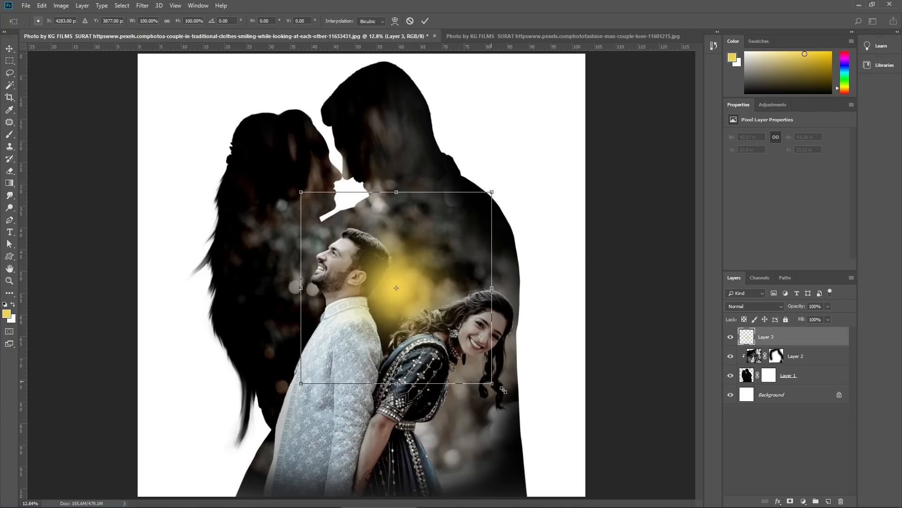
pyautogui.moveTo(492, 383); pyautogui.dragTo(587, 433)
pyautogui.moveTo(516, 374)
pyautogui.mouseDown()
pyautogui.moveTo(490, 312)
pyautogui.moveTo(513, 401)
pyautogui.moveTo(505, 393)
pyautogui.mouseUp()
pyautogui.press('Return')
pyautogui.hotkey('ctrl', '[')
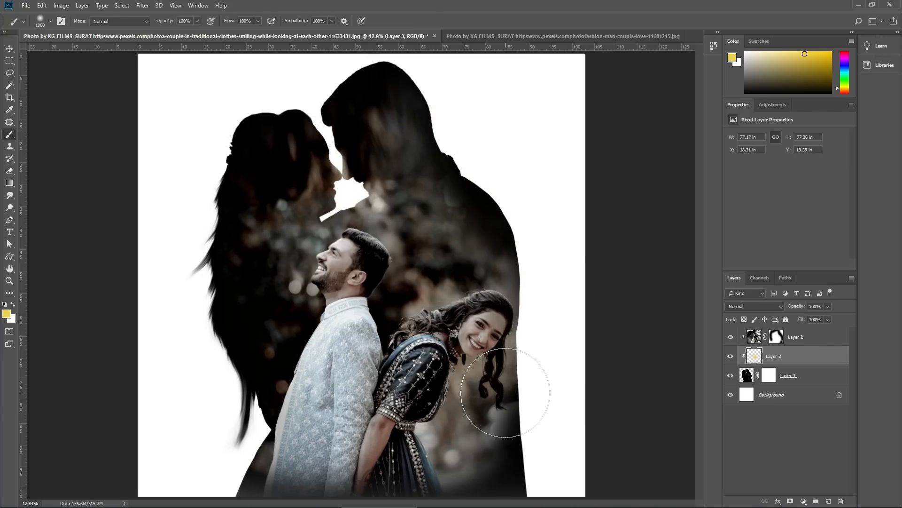
# Enlarge the yellow glow to about 99 in wide, reposition it over the inner couple, and move Layer 3 back above Layer 2
pyautogui.hotkey('ctrl', 't')
pyautogui.moveTo(555, 476); pyautogui.dragTo(617, 507)
pyautogui.moveTo(531, 433); pyautogui.dragTo(499, 370)
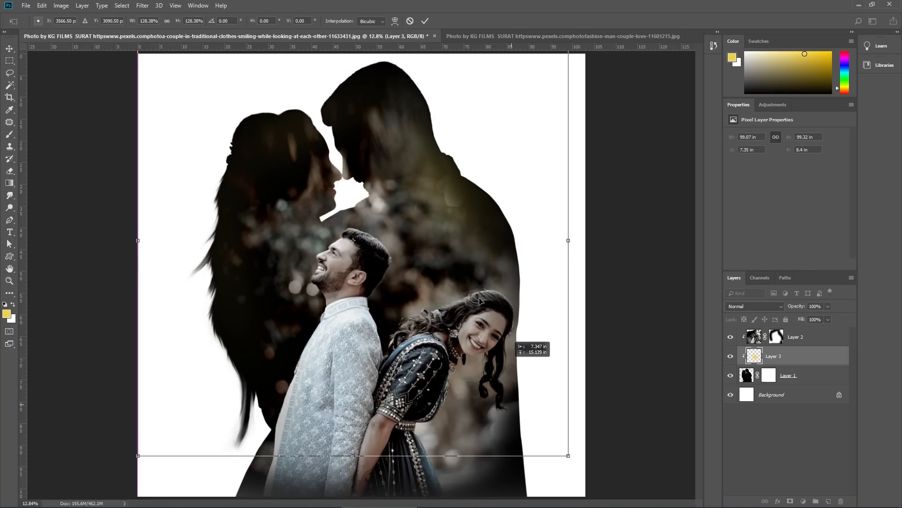
pyautogui.press('Return')
pyautogui.press('b')
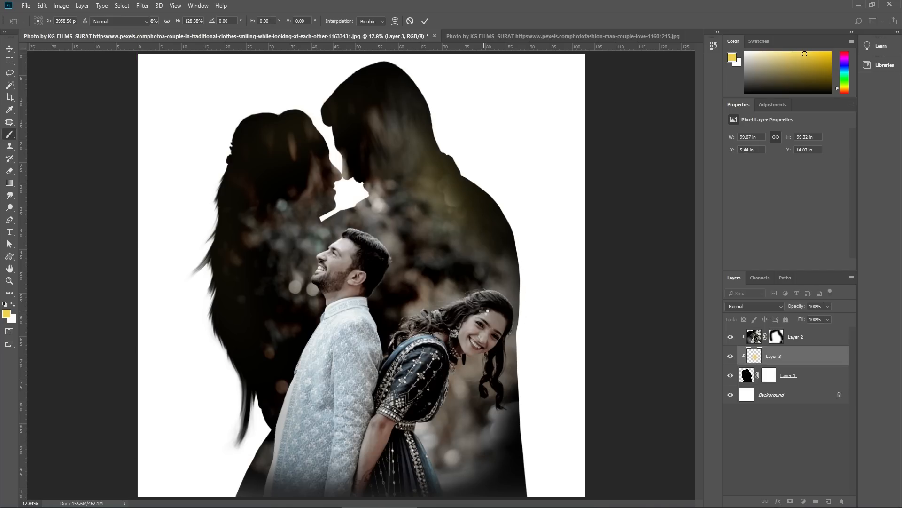
pyautogui.hotkey('ctrl', ']')
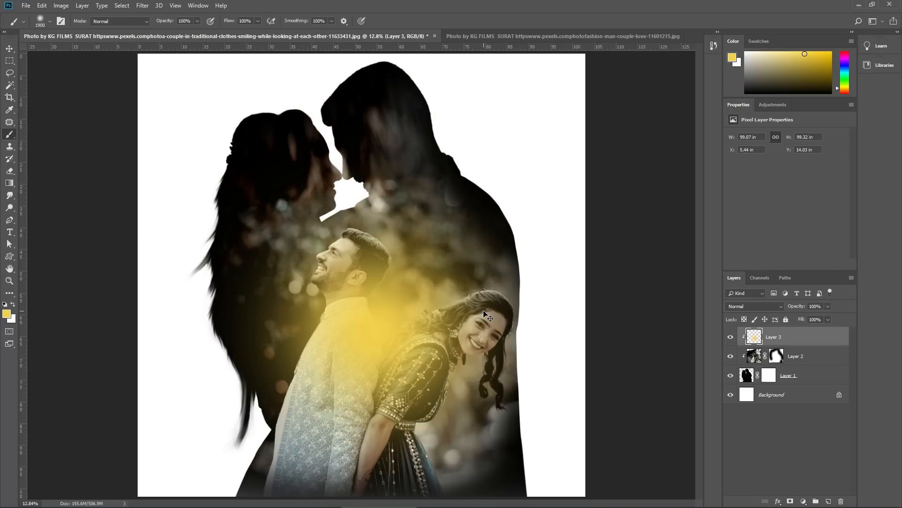
# Set Layer 3's blend mode to Screen and enlarge the yellow glow to about 175 in wide
pyautogui.click(755, 306)
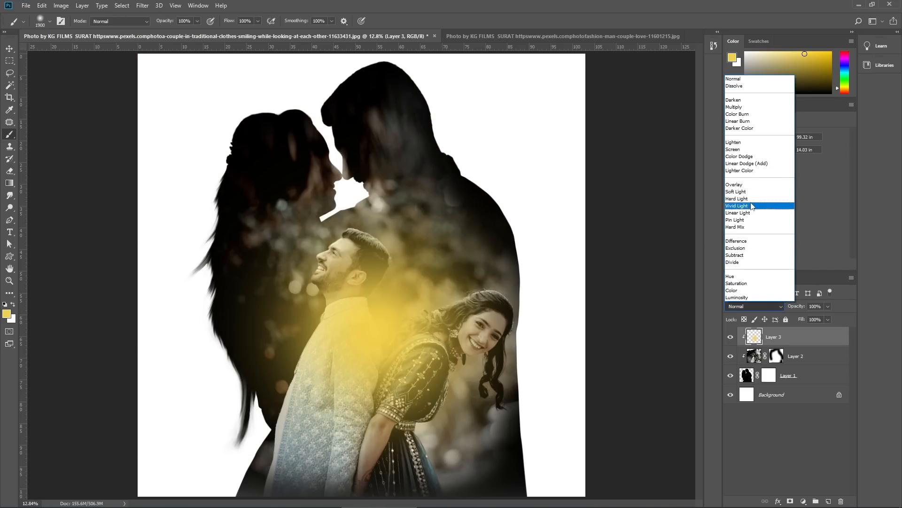
pyautogui.click(734, 150)
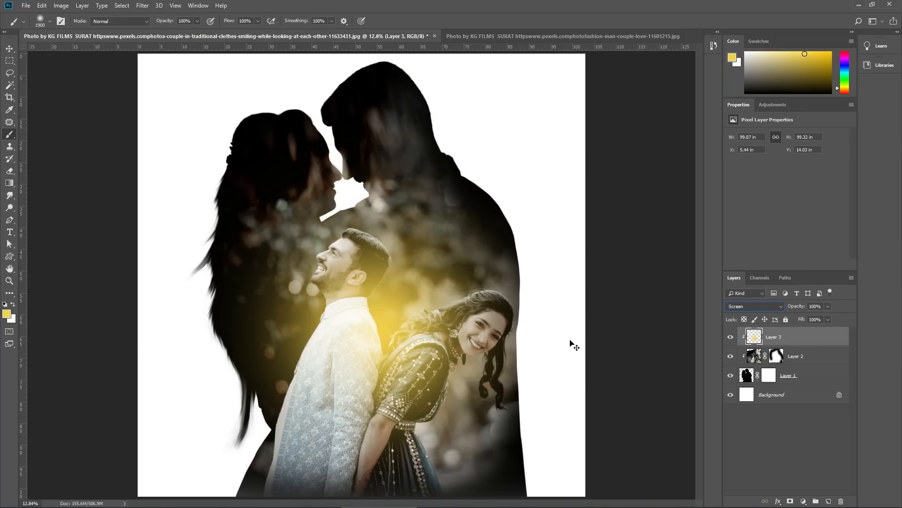
pyautogui.hotkey('ctrl', 't')
pyautogui.moveTo(494, 337); pyautogui.dragTo(468, 360)
pyautogui.scroll(-1, 464, 414)
pyautogui.scroll(-1, 464, 414)
pyautogui.moveTo(499, 468); pyautogui.dragTo(602, 505)
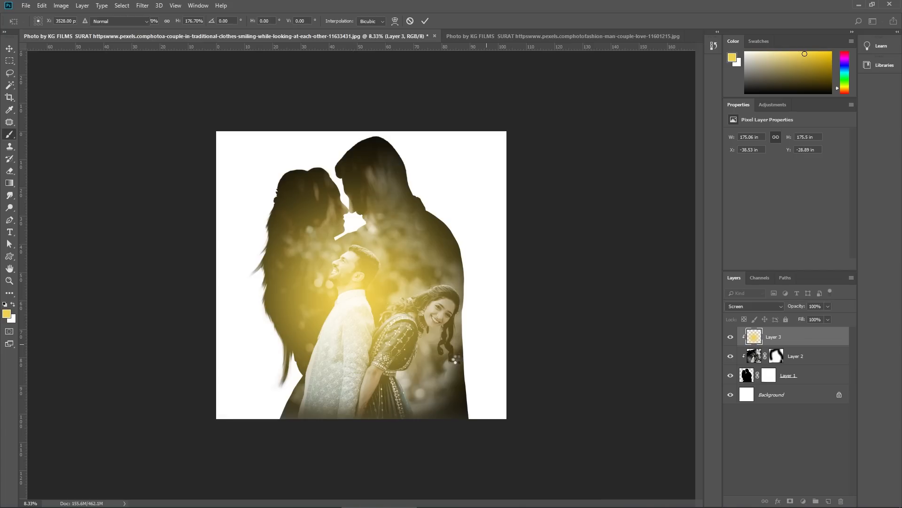
pyautogui.scroll(-3, 438, 362)
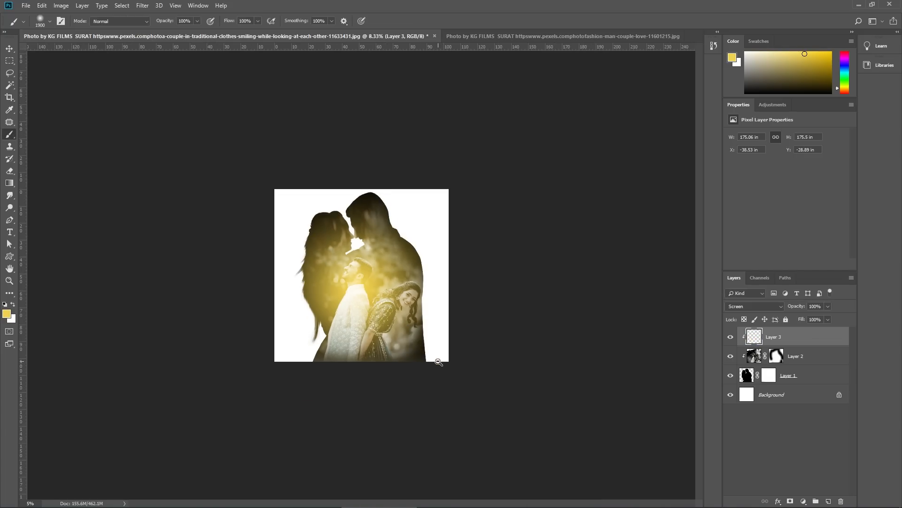
# Enlarge the yellow glow to about 233 in wide and lower Layer 3's opacity to 34%
pyautogui.hotkey('ctrl', 't')
pyautogui.moveTo(478, 405); pyautogui.dragTo(517, 444)
pyautogui.press('b')
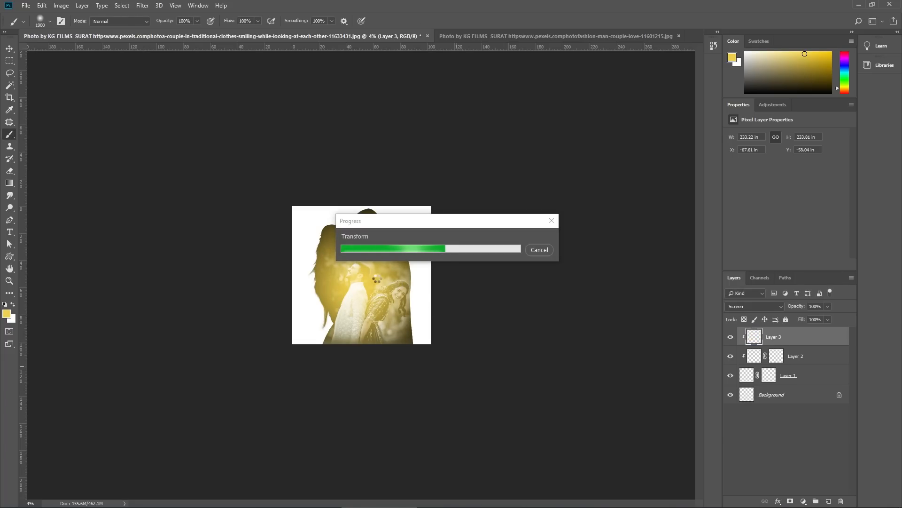
pyautogui.hotkey('ctrl', '+')
pyautogui.hotkey('ctrl', '+')
pyautogui.hotkey('ctrl', '+')
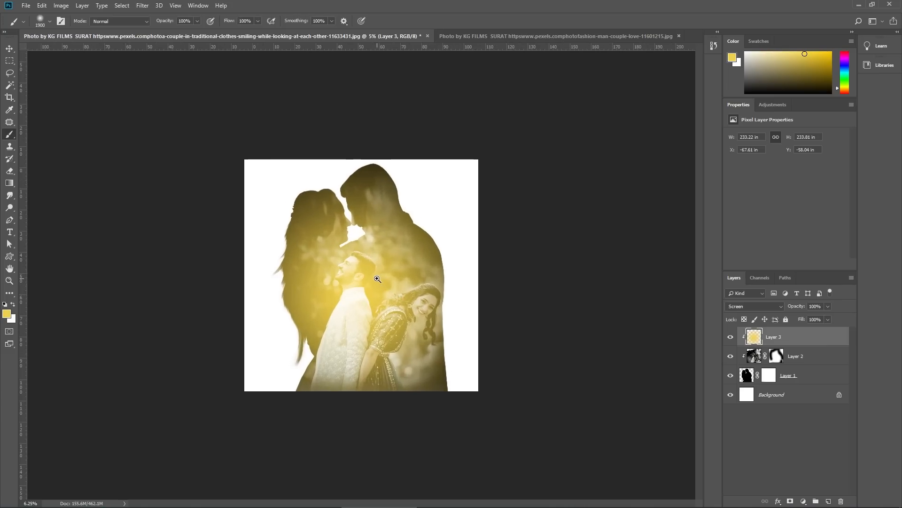
pyautogui.moveTo(807, 315); pyautogui.dragTo(799, 315)
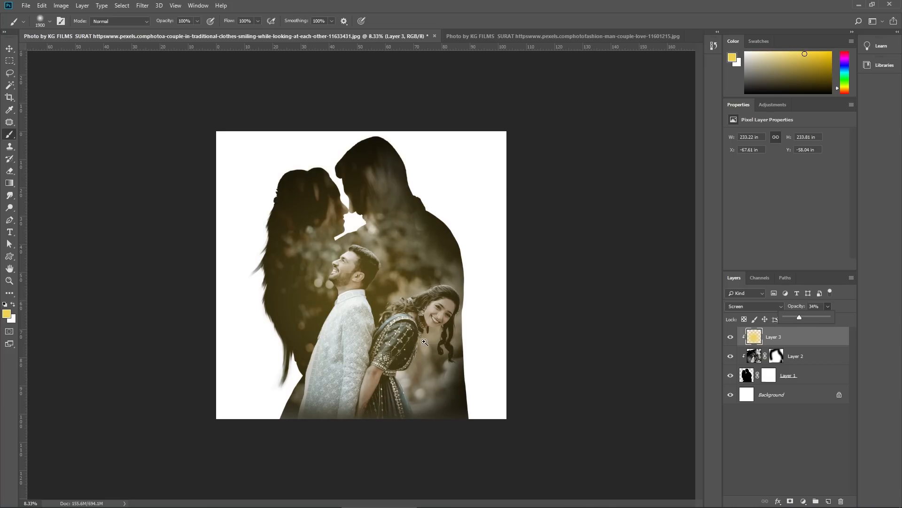
pyautogui.keyDown('ctrl'); pyautogui.click(389, 332); pyautogui.keyUp('ctrl')
pyautogui.keyDown('ctrl'); pyautogui.click(388, 332); pyautogui.keyUp('ctrl')
pyautogui.moveTo(417, 291); pyautogui.dragTo(422, 317)
pyautogui.keyDown('alt'); pyautogui.click(421, 317); pyautogui.keyUp('alt')
pyautogui.keyDown('alt'); pyautogui.click(422, 318); pyautogui.keyUp('alt')
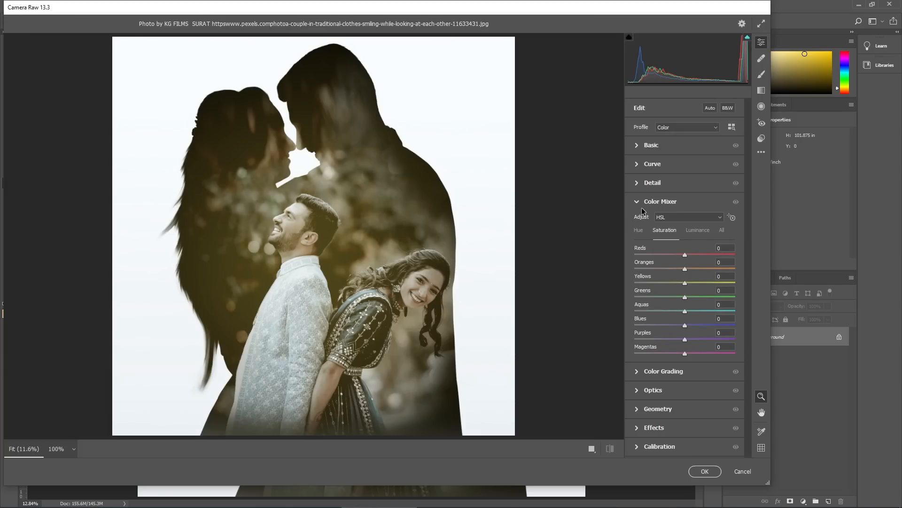
# Use Camera Raw Color Grading to tint the midtones blue at hue 236, saturation 32, and the shadows orange at hue 41, saturation 23
pyautogui.click(642, 207)
pyautogui.click(682, 221)
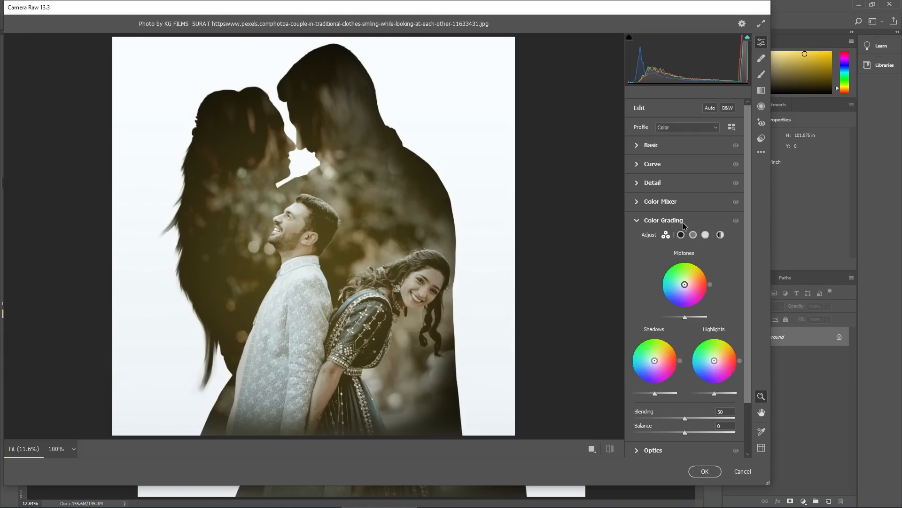
pyautogui.moveTo(685, 287); pyautogui.dragTo(682, 288)
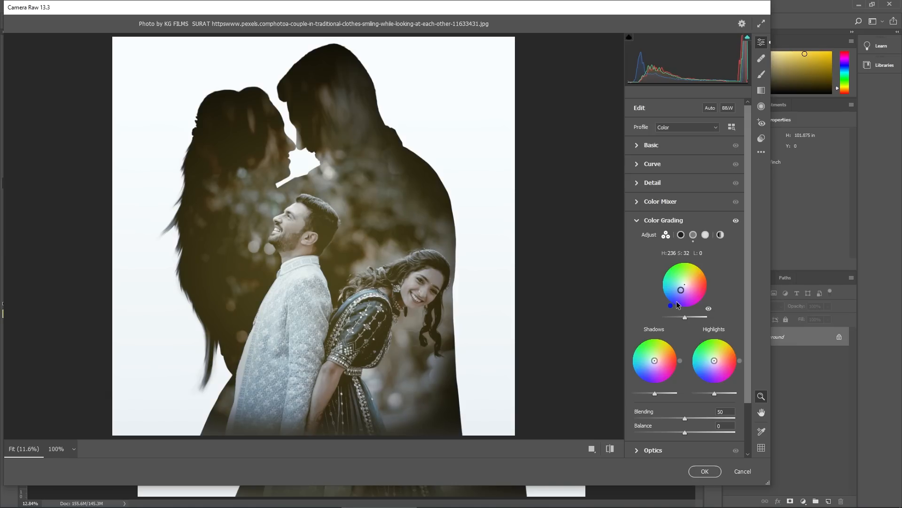
pyautogui.moveTo(656, 362)
pyautogui.mouseDown()
pyautogui.moveTo(652, 369)
pyautogui.moveTo(659, 357)
pyautogui.mouseUp()
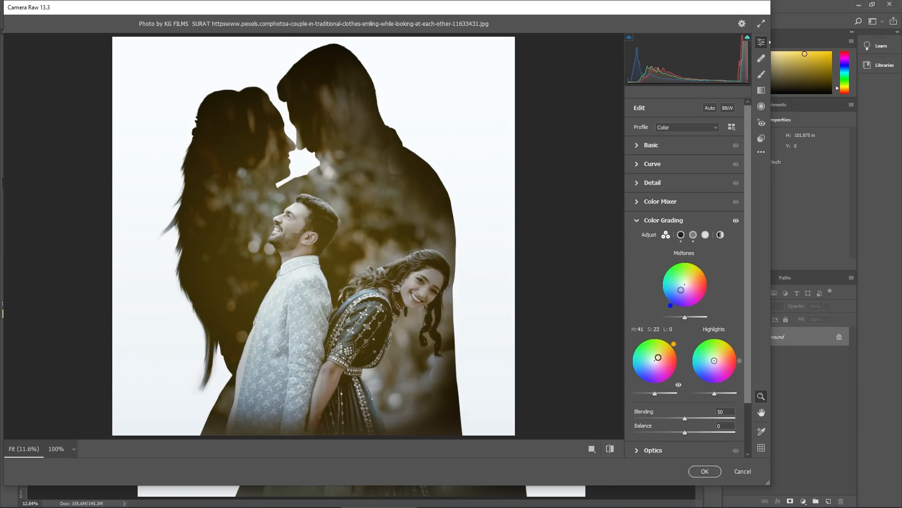
# Shift the midtones to hue 301, saturation 13, tint the highlights yellow at hue 54, saturation 31, and apply the Camera Raw grading
pyautogui.moveTo(680, 289); pyautogui.dragTo(683, 284)
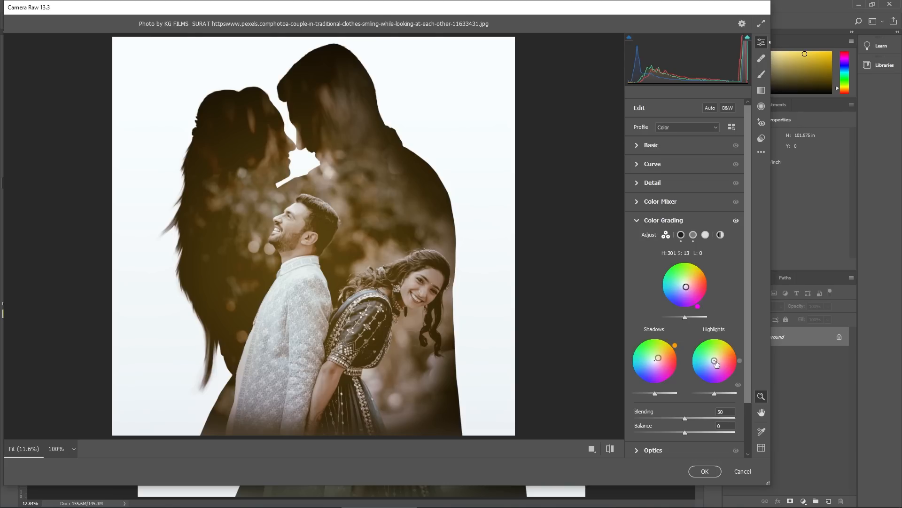
pyautogui.moveTo(715, 361)
pyautogui.mouseDown()
pyautogui.moveTo(708, 350)
pyautogui.moveTo(709, 360)
pyautogui.moveTo(717, 357)
pyautogui.mouseUp()
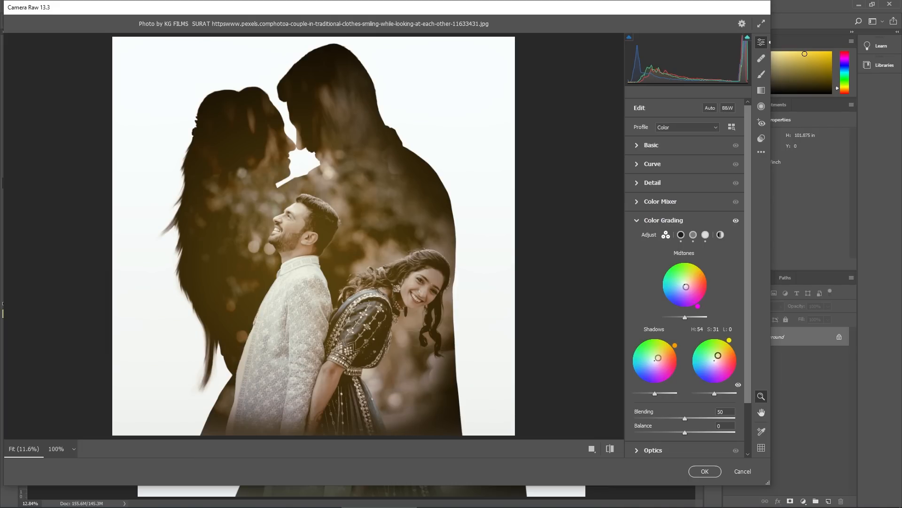
pyautogui.click(705, 471)
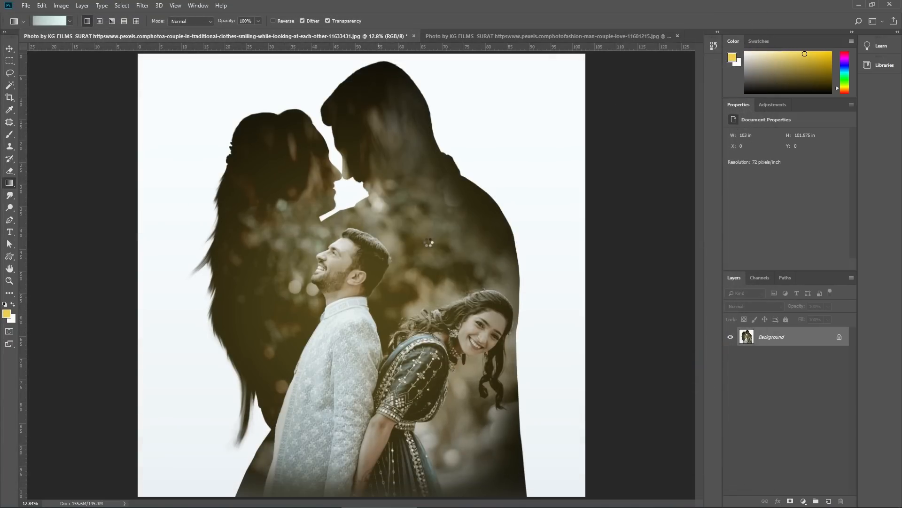
# Desaturate the flattened composite with a Hue/Saturation adjustment, setting the master saturation to about -77
pyautogui.press('v')
pyautogui.scroll(-6, 314, 334)
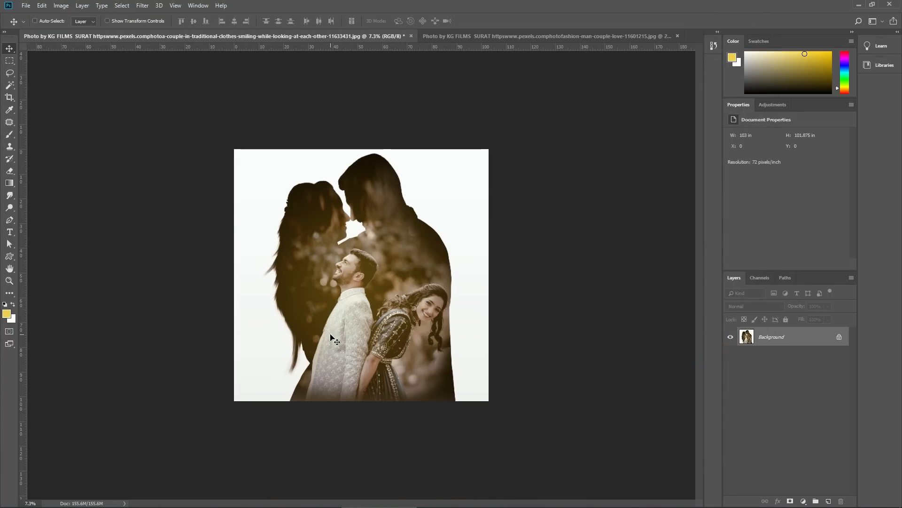
pyautogui.hotkey('ctrl', 'u')
pyautogui.moveTo(522, 419); pyautogui.dragTo(474, 418)
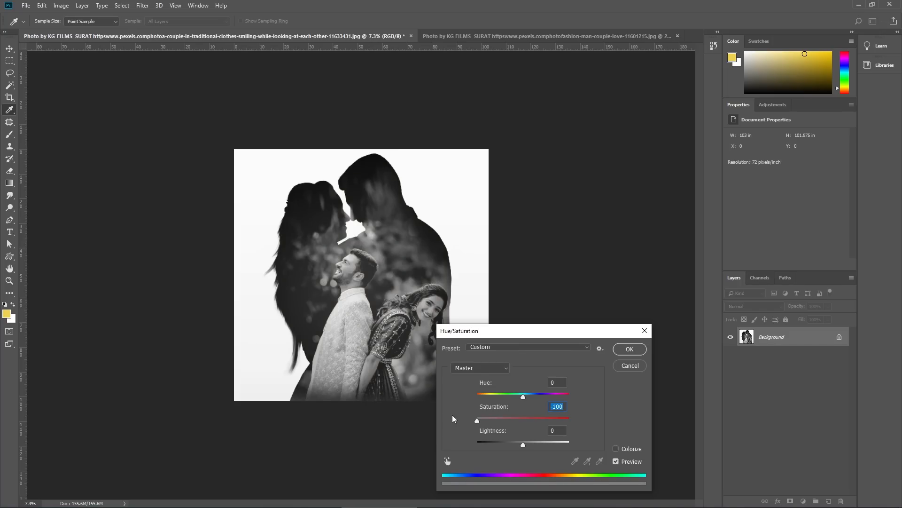
pyautogui.moveTo(487, 420); pyautogui.dragTo(488, 422)
pyautogui.click(628, 350)
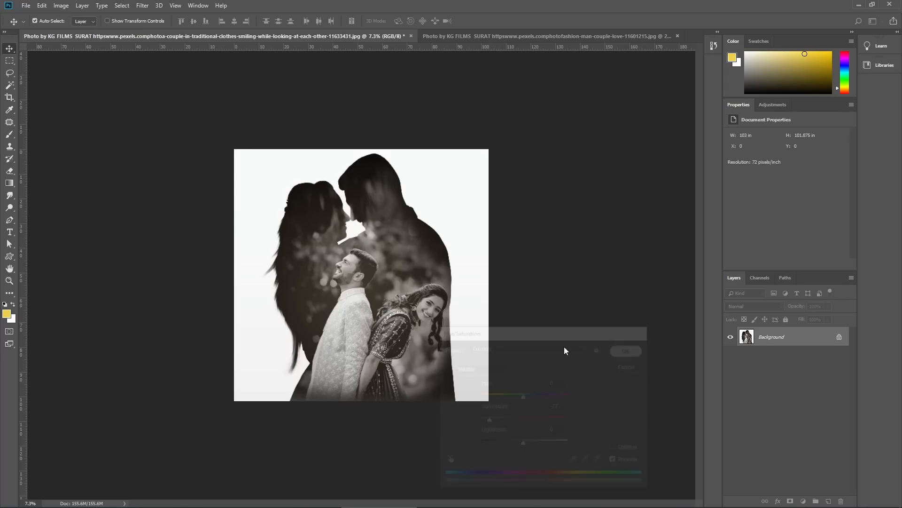
pyautogui.scroll(1, 414, 329)
pyautogui.scroll(5, 414, 328)
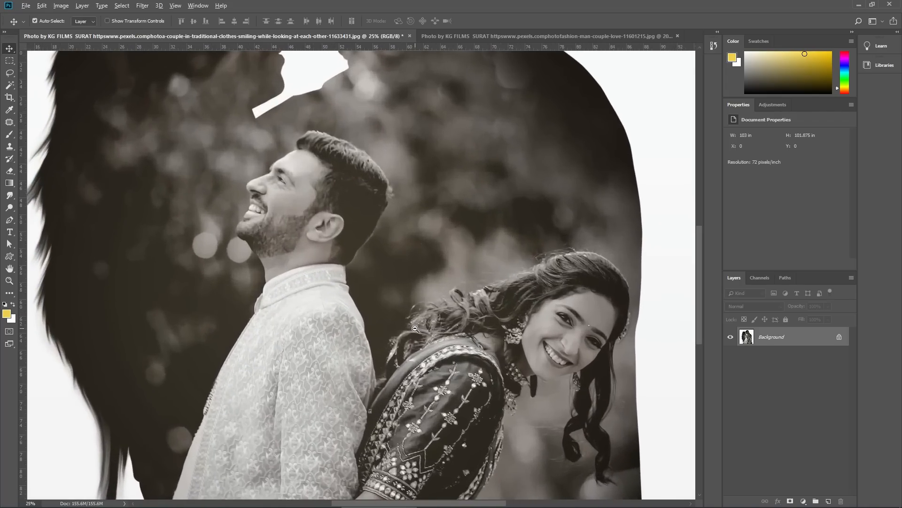
pyautogui.scroll(-4, 415, 328)
pyautogui.rightClick(404, 316)
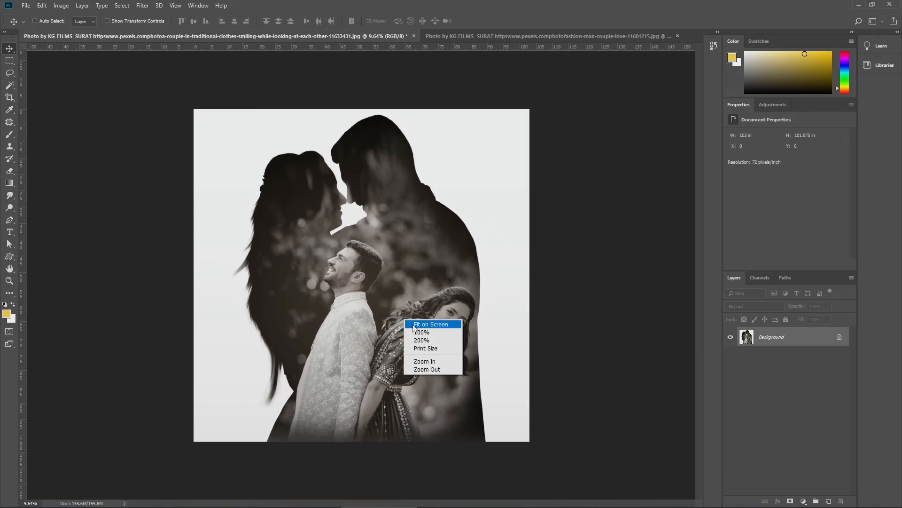